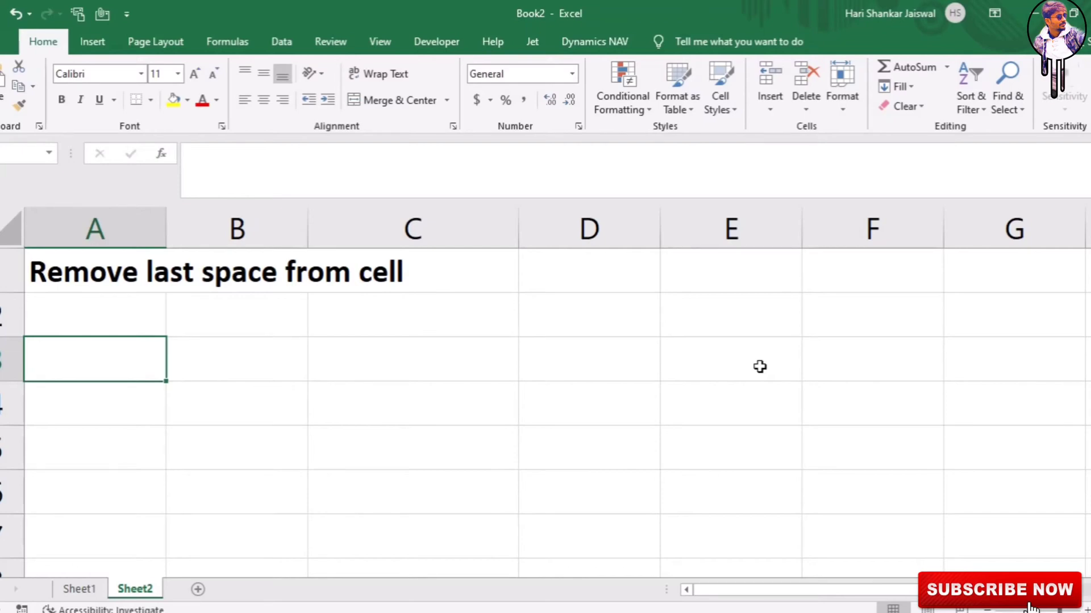
text(app)
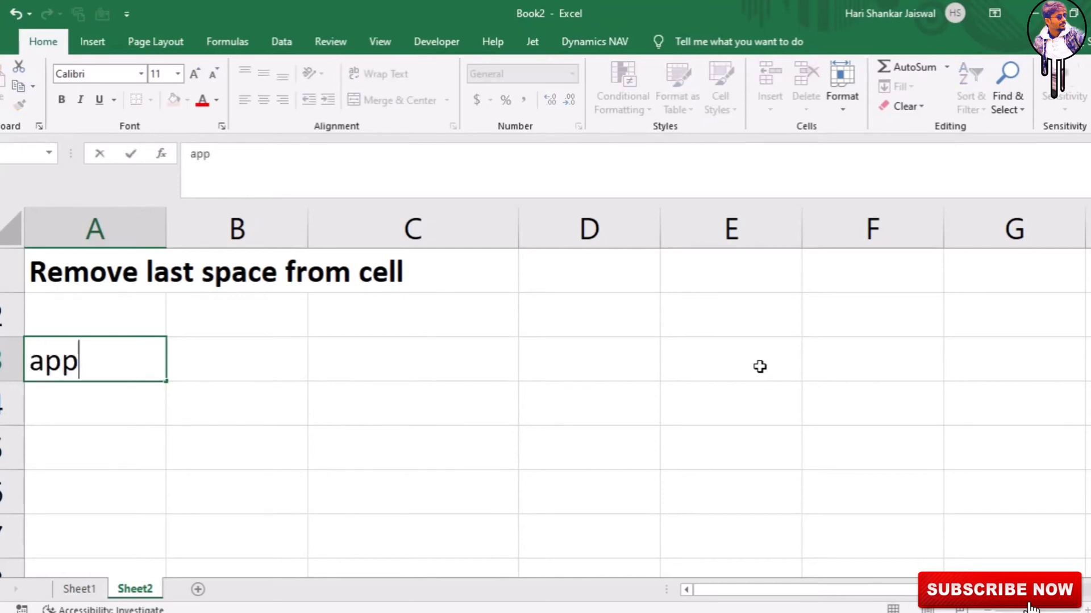
text(le)
- Enter 'apple ' with a trailing space in A3 and reselect that cell
key(Return)
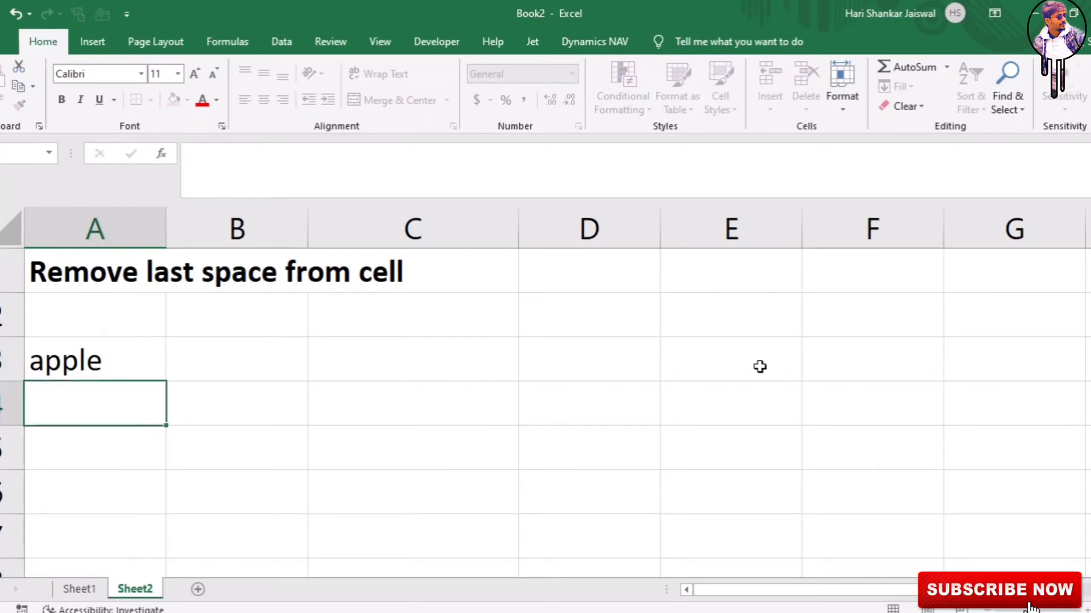
key(Up)
- Enter =LEN(A3) in B3 to count apple's characters
key(Right)
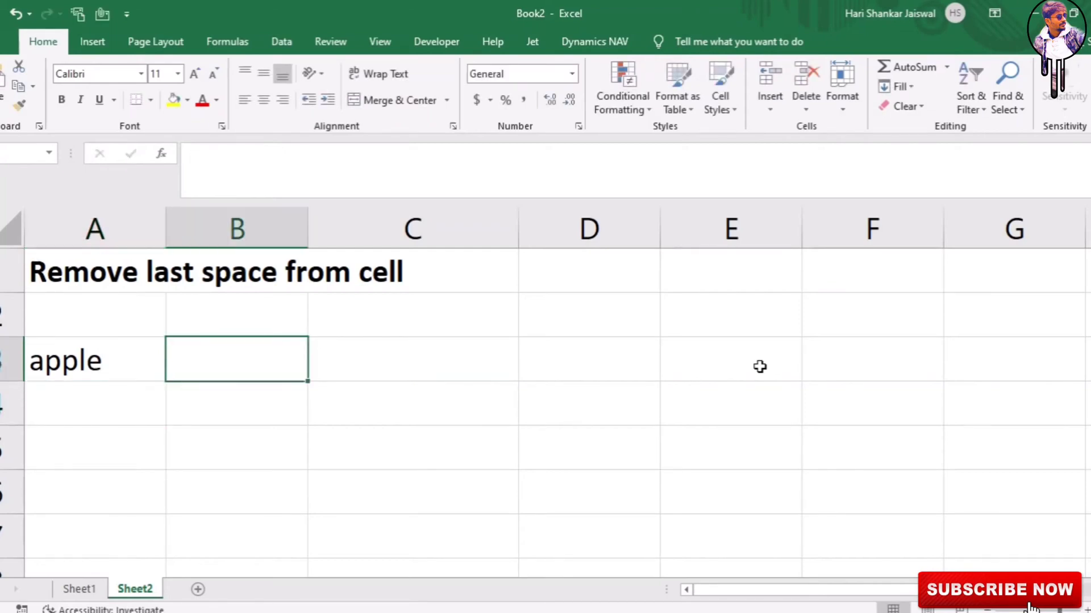
text(=len)
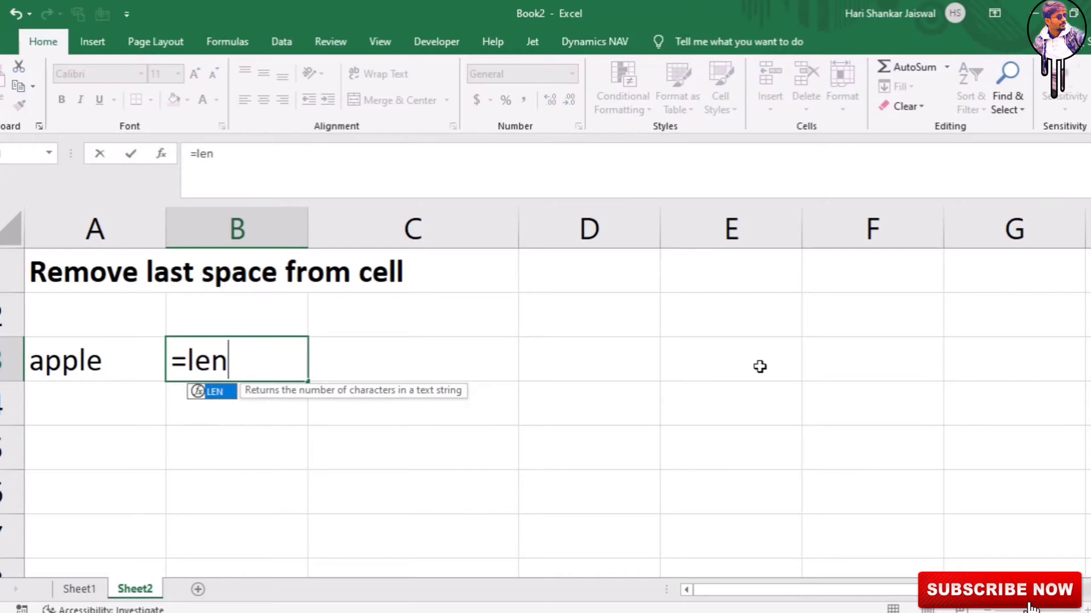
key(Tab)
key(Left)
key(Return)
key(Up)
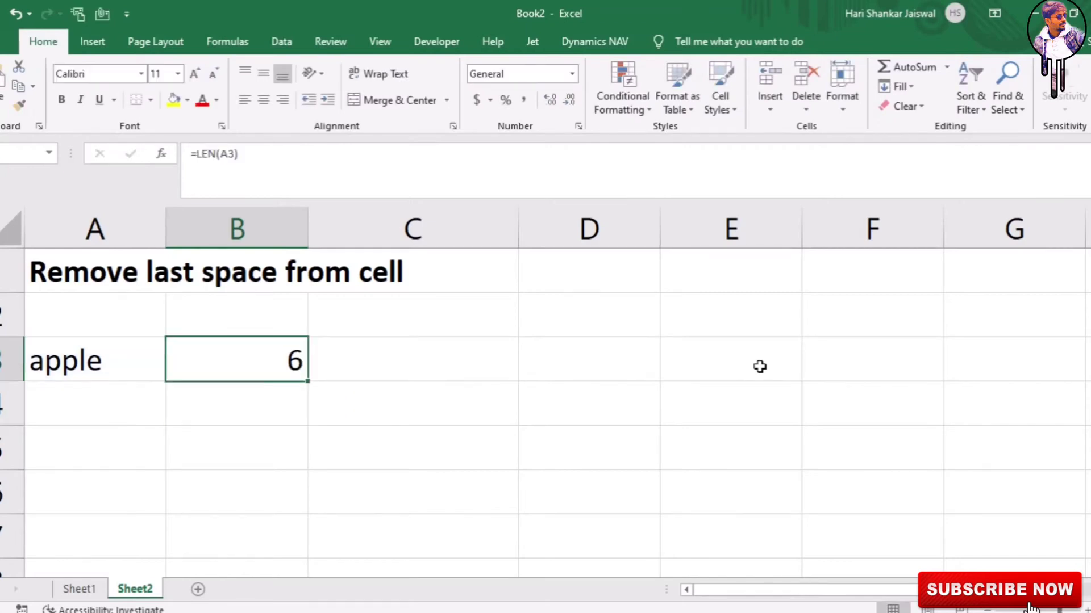
key(Left)
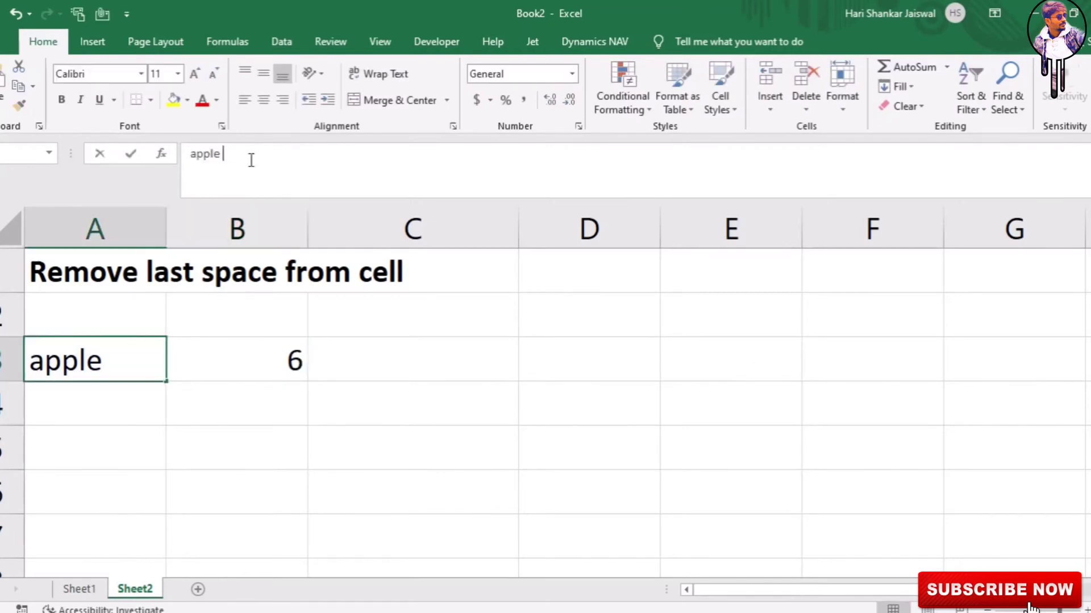
- Edit apple in A3 and delete the extra space, so B3 reads 6
double_click(101, 358)
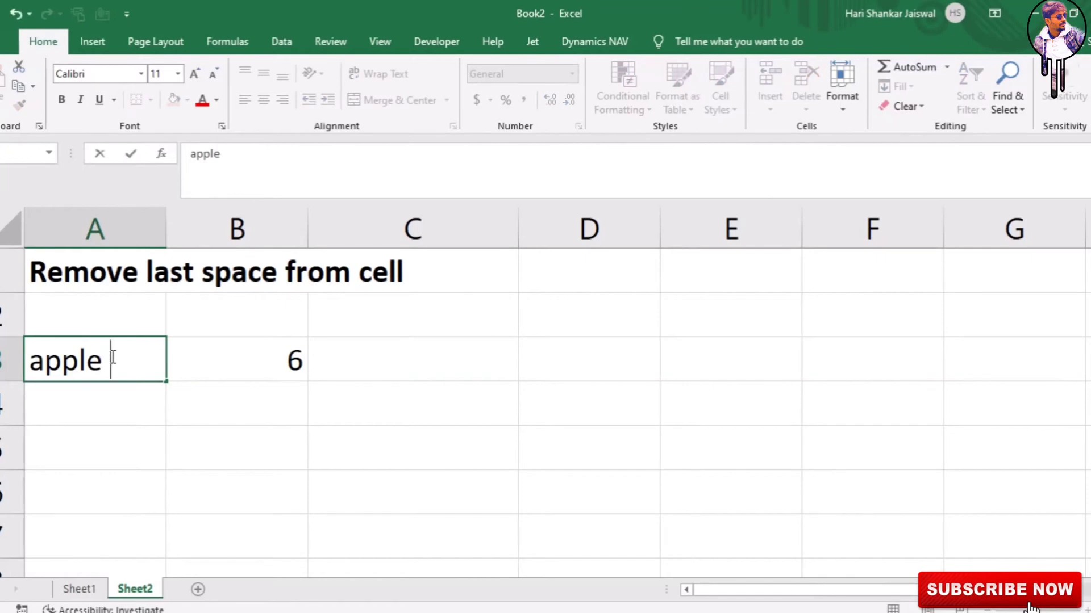
key(Return)
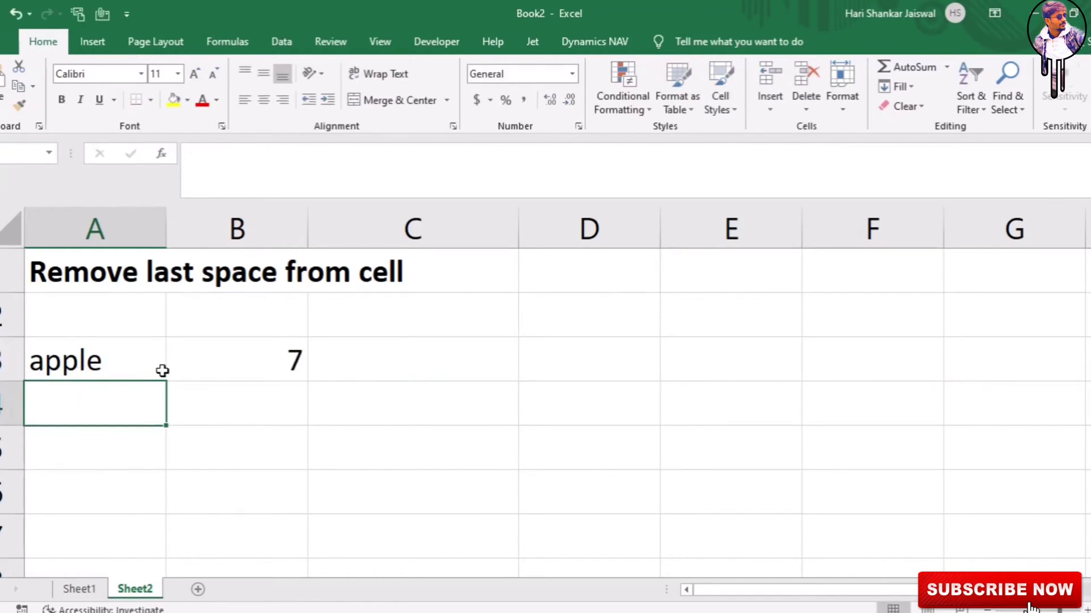
click(148, 368)
click(227, 156)
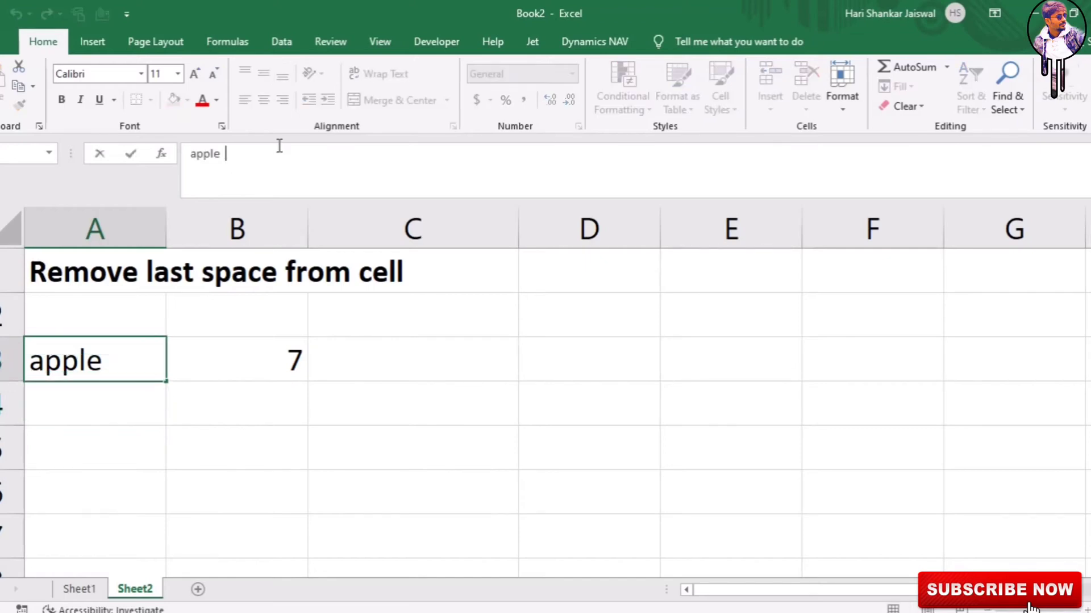
key(BackSpace)
key(Return)
key(Up)
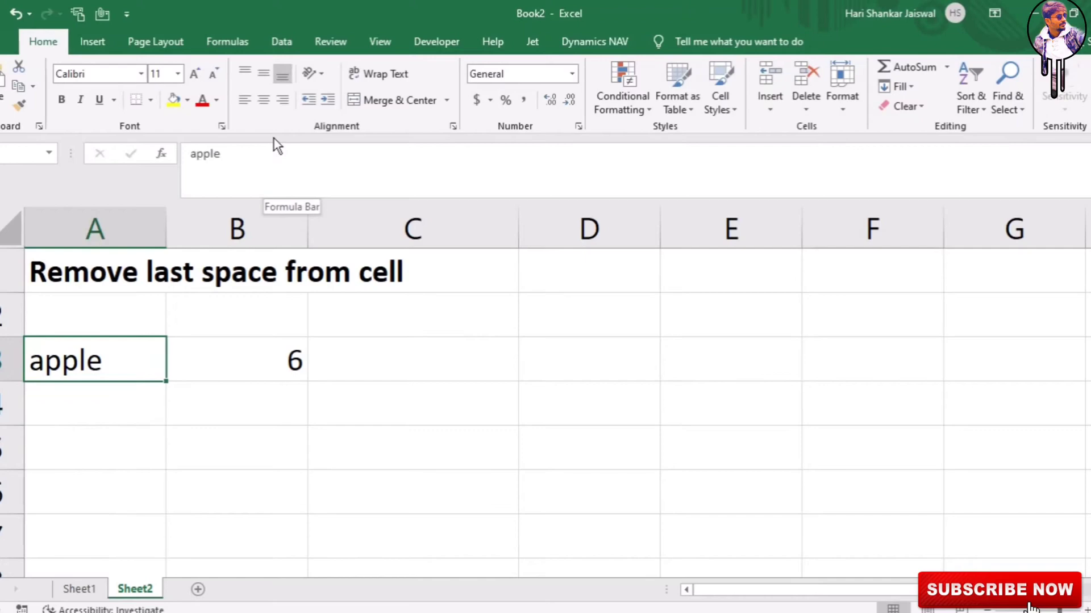
key(Down)
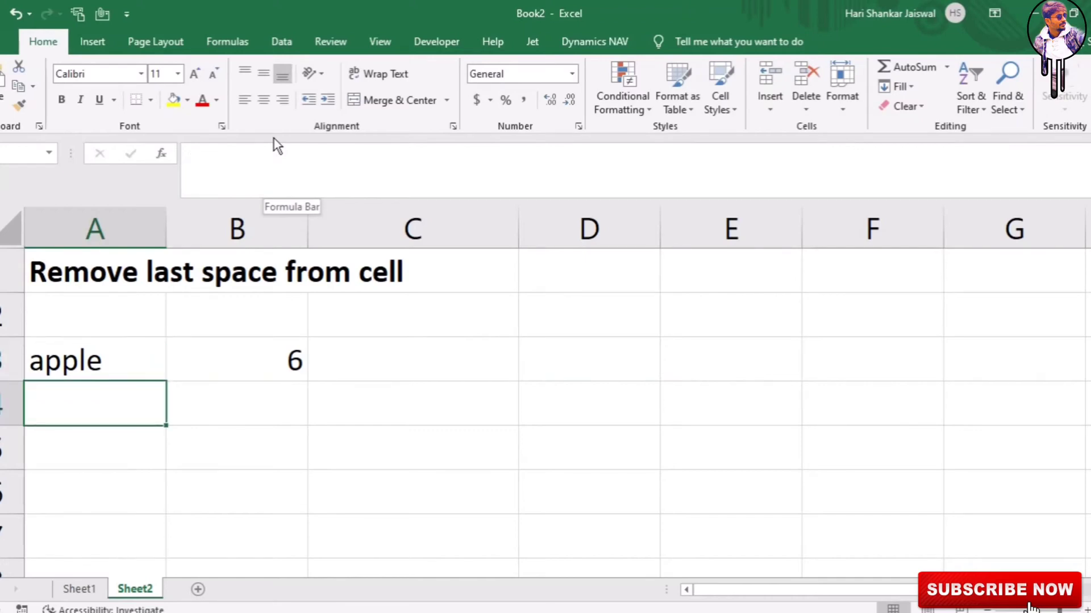
text(aban)
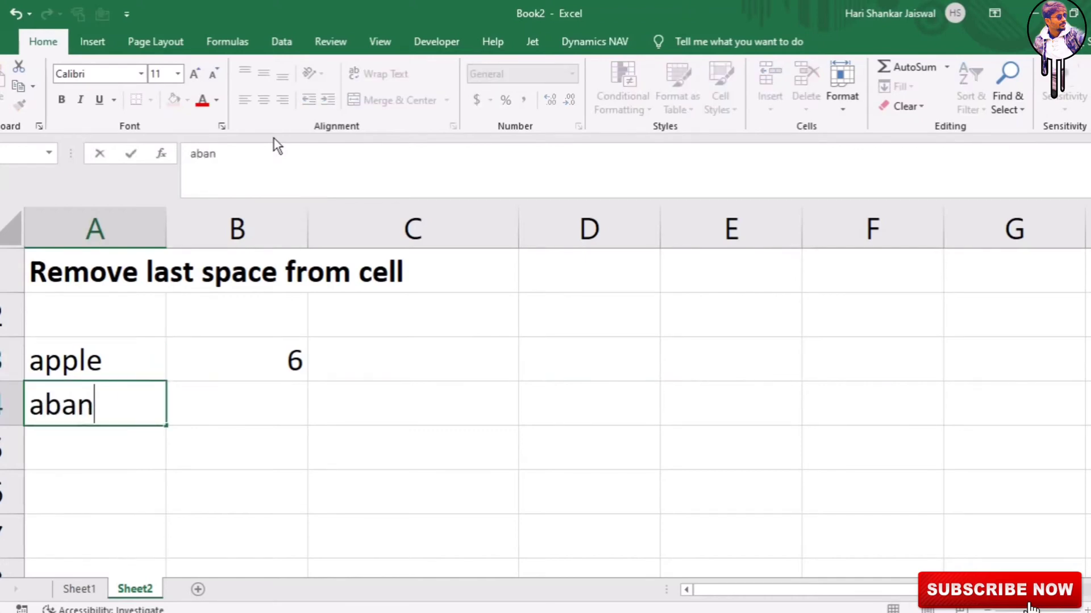
text(ana)
- Enter 'abanana ' with a trailing space in A4
key(Return)
key(Up)
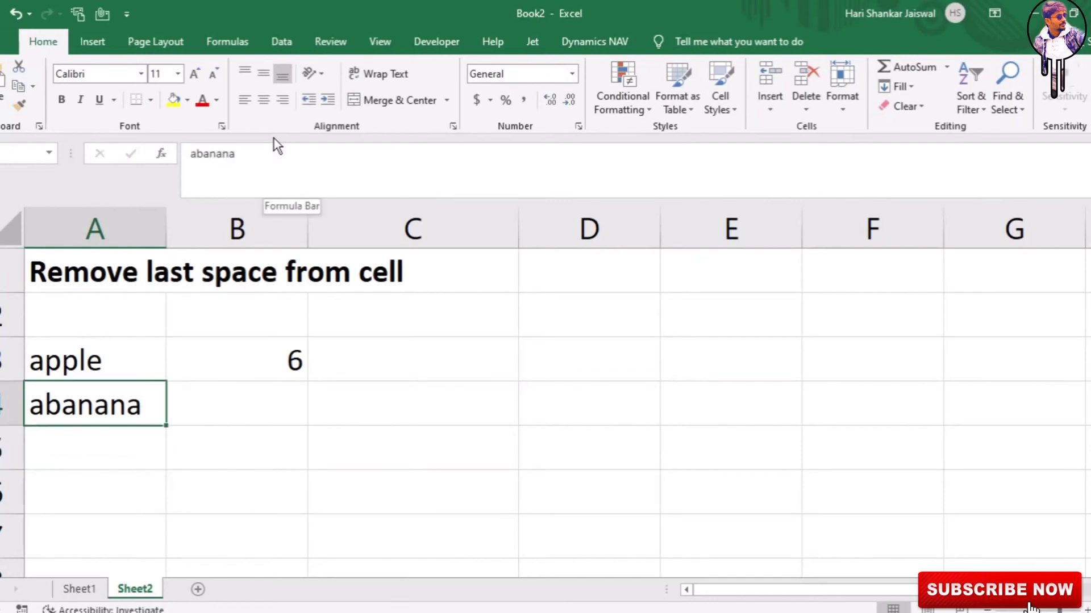
key(F2)
key(Return)
- Fill the LEN count down into B4, showing 8 for abanana
key(Up)
key(Right)
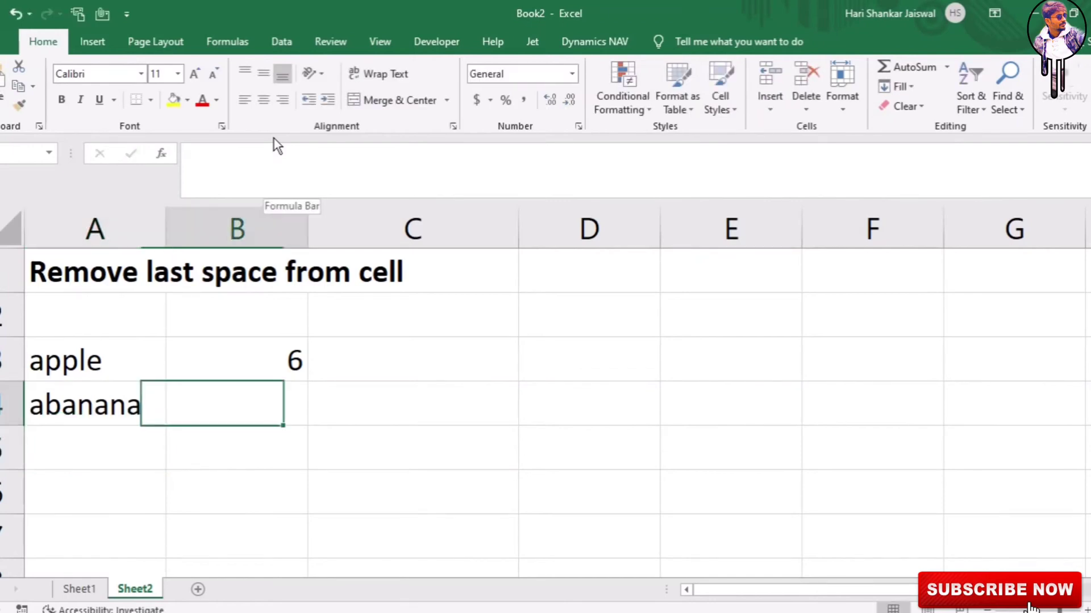
key(ctrl+d)
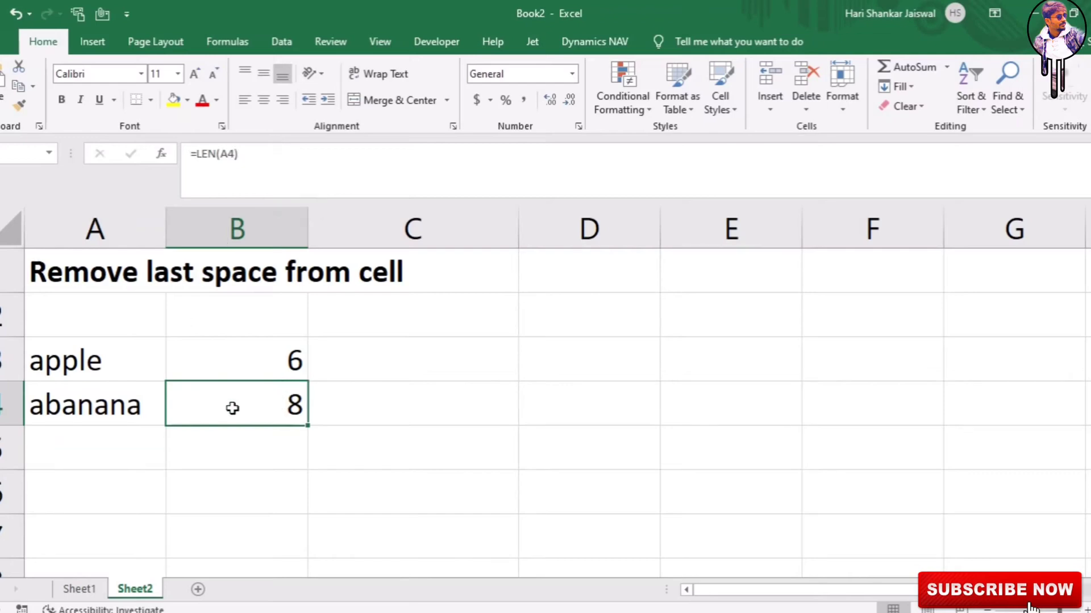
click(123, 400)
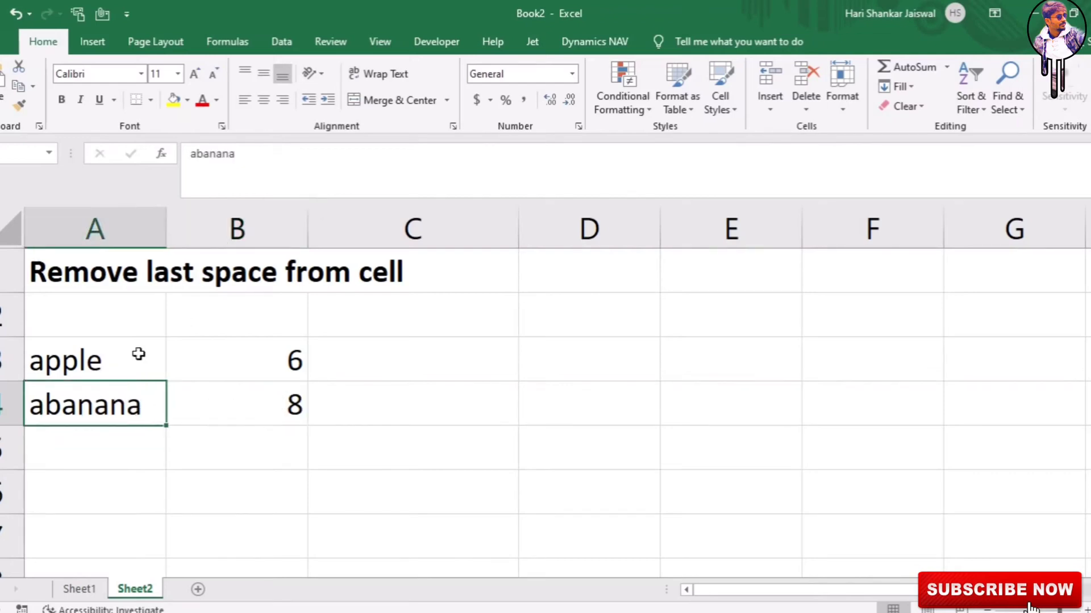
click(117, 454)
- Enter =LEFT(A3,LEN(A3)-1) in C3 and fill it down to C4
click(362, 369)
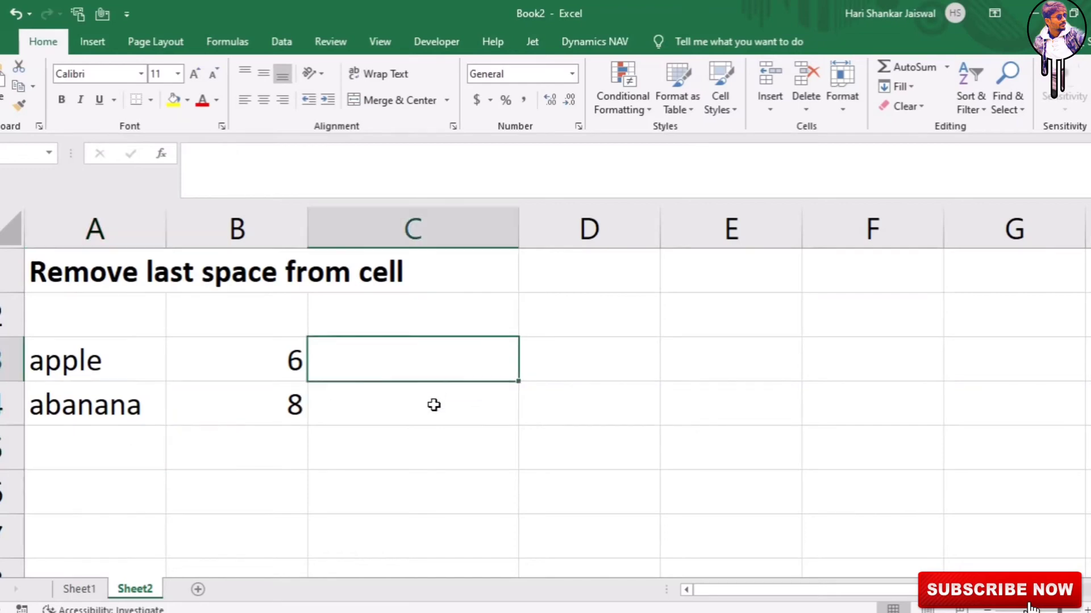
text(=)
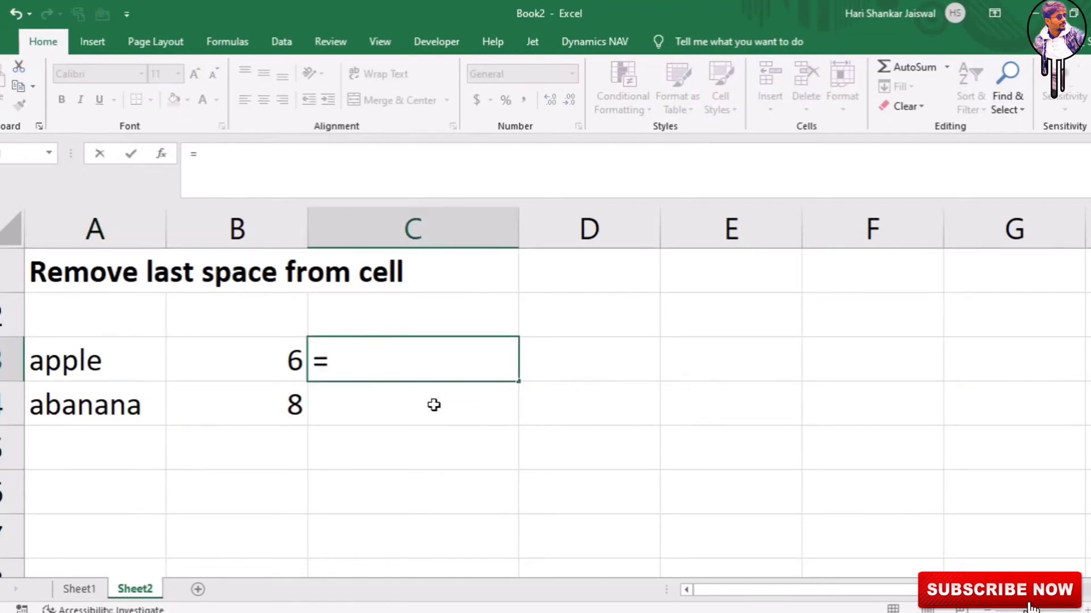
text(left)
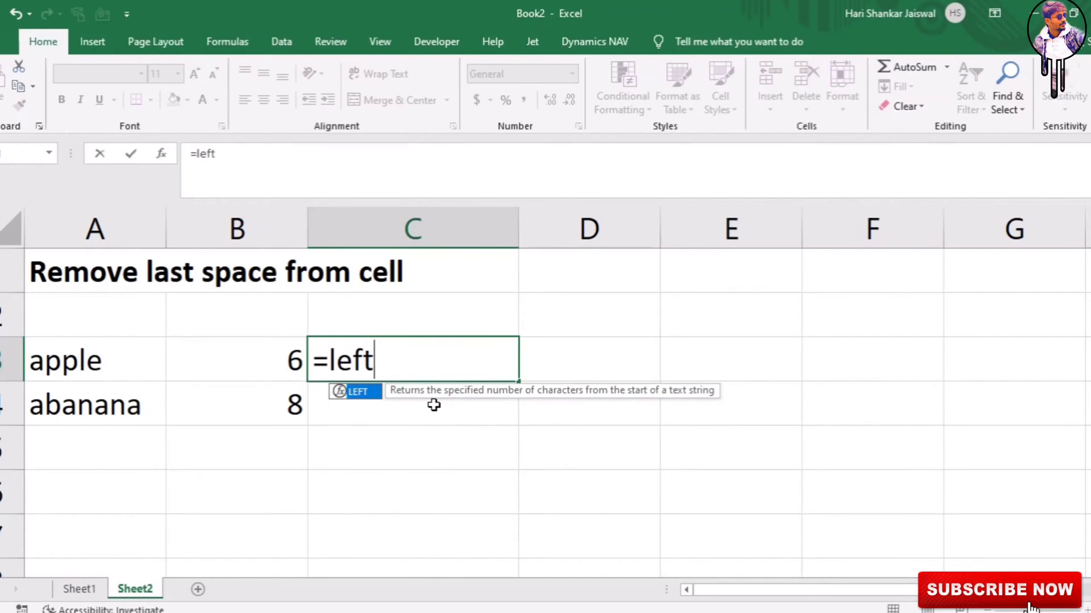
key(Tab)
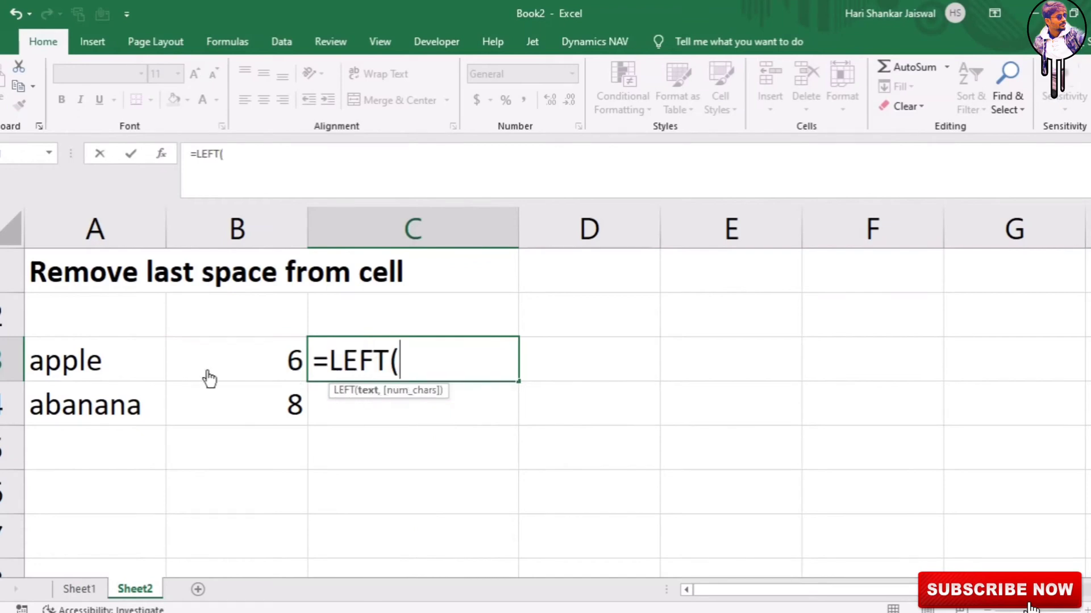
click(98, 364)
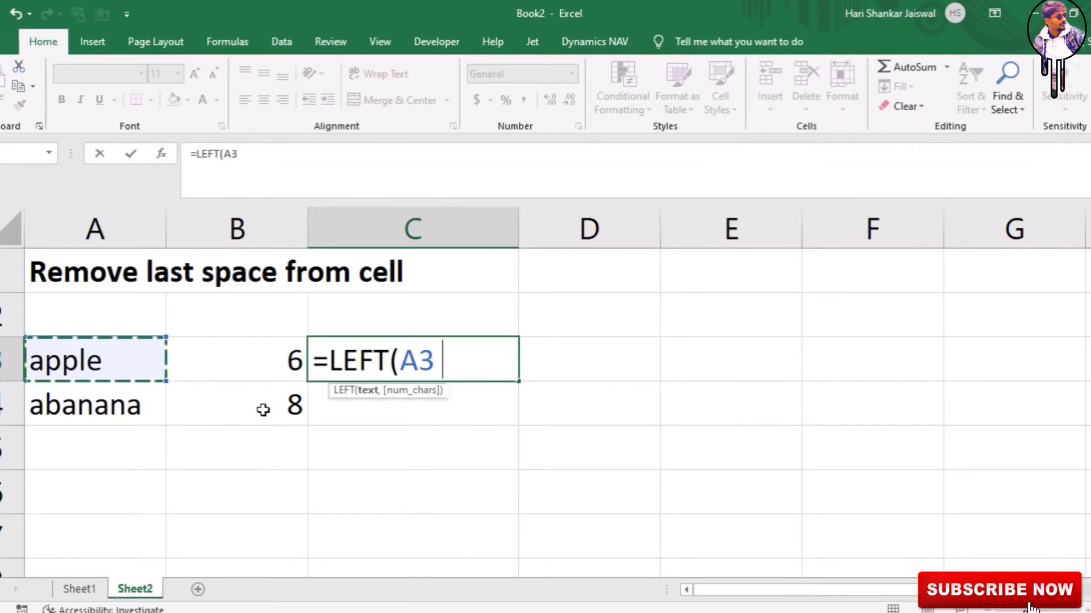
text(,l)
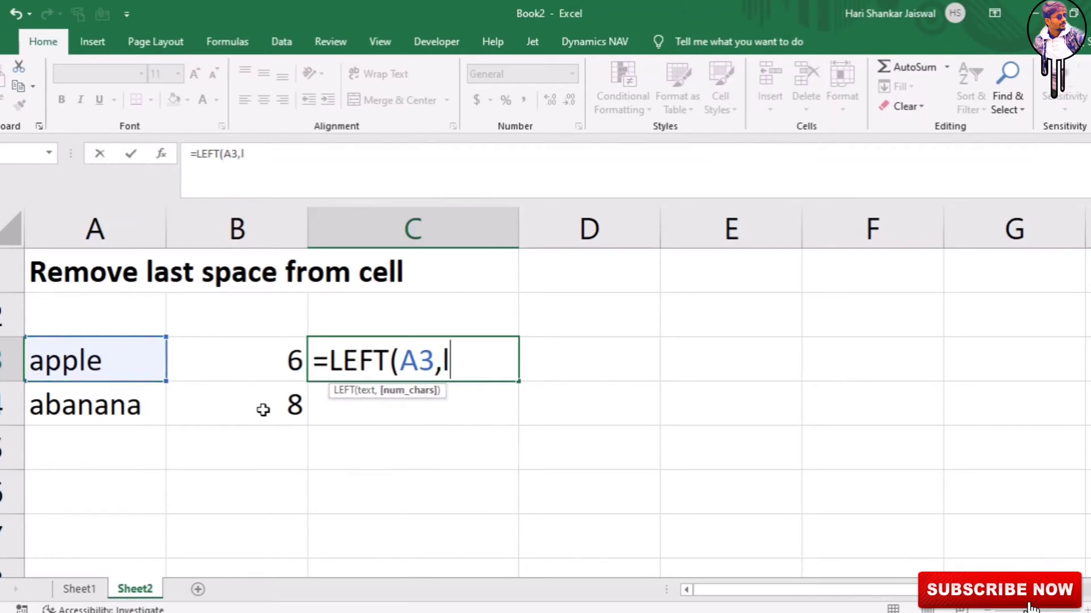
text(en)
key(Tab)
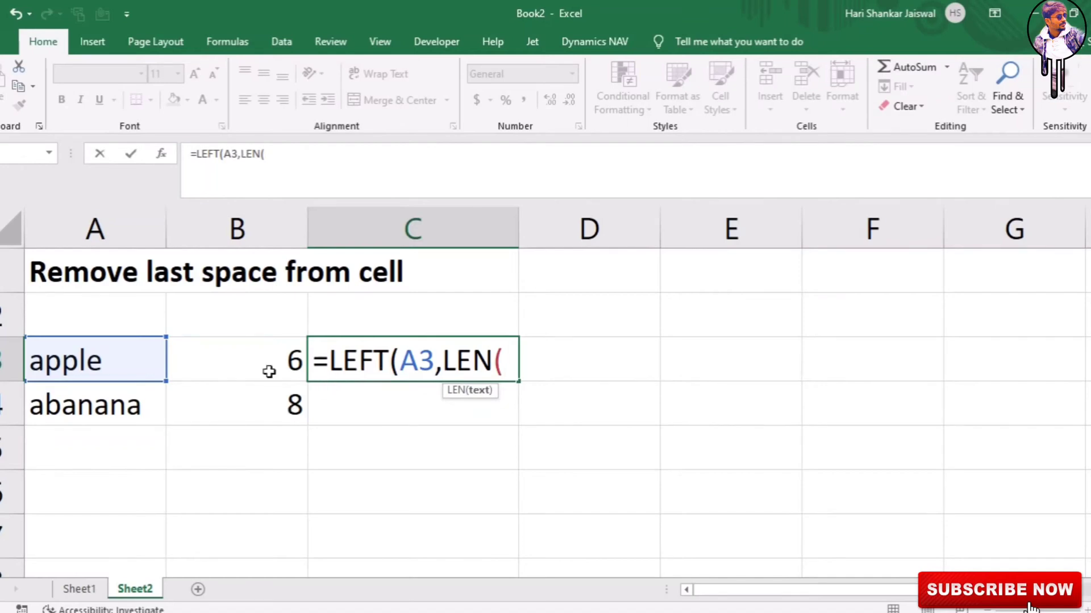
click(94, 363)
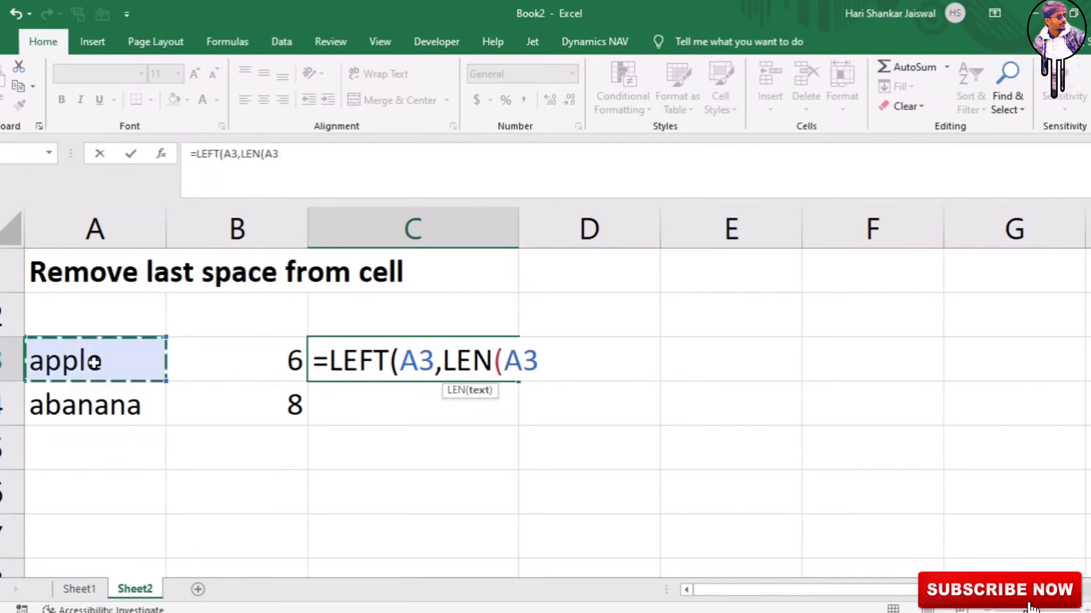
text())
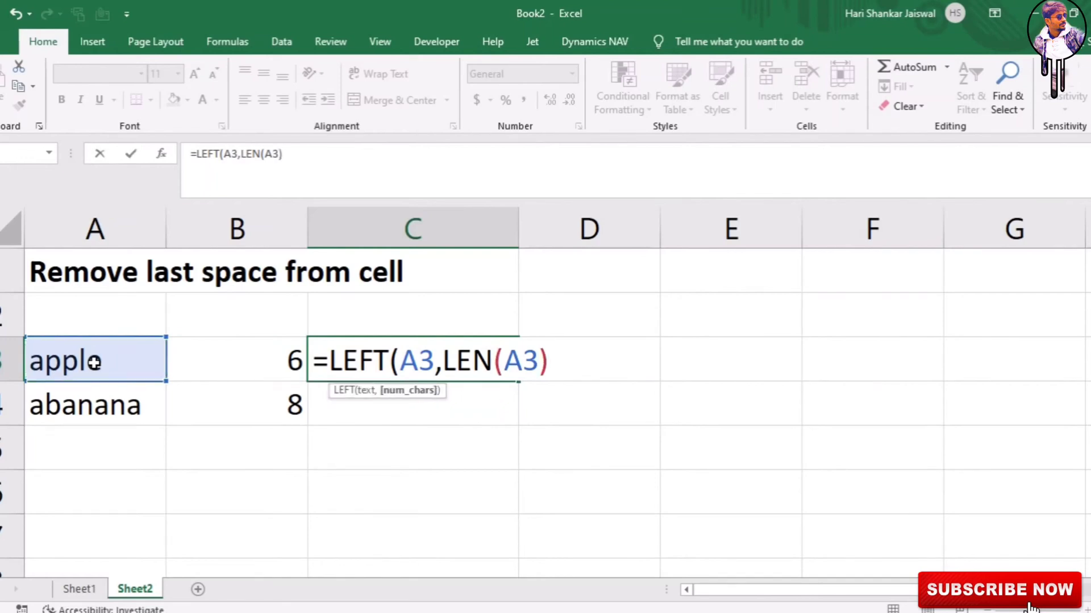
text(-1)
text())
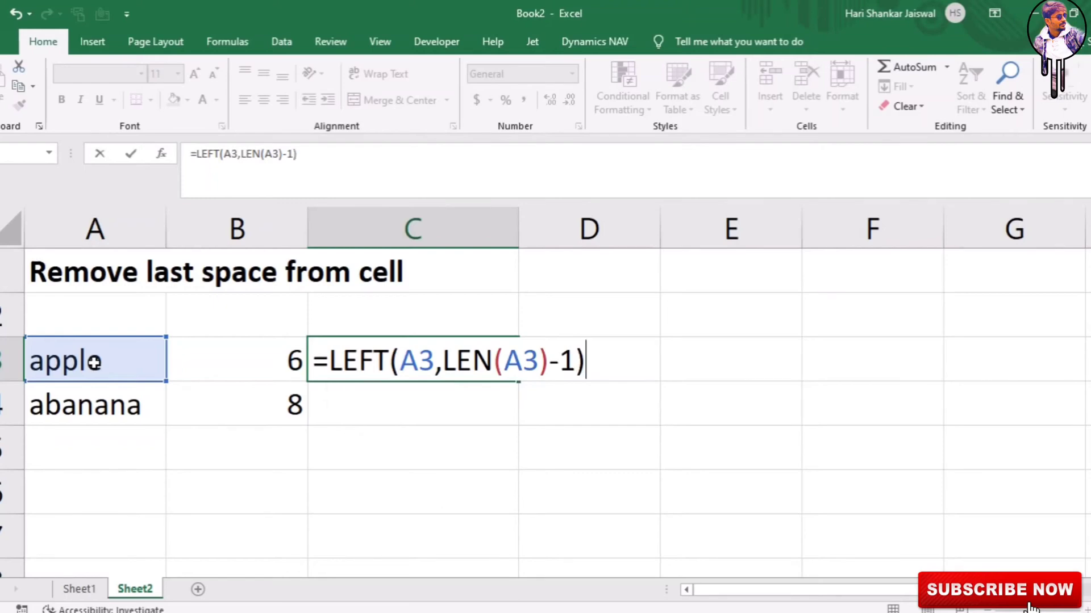
key(Return)
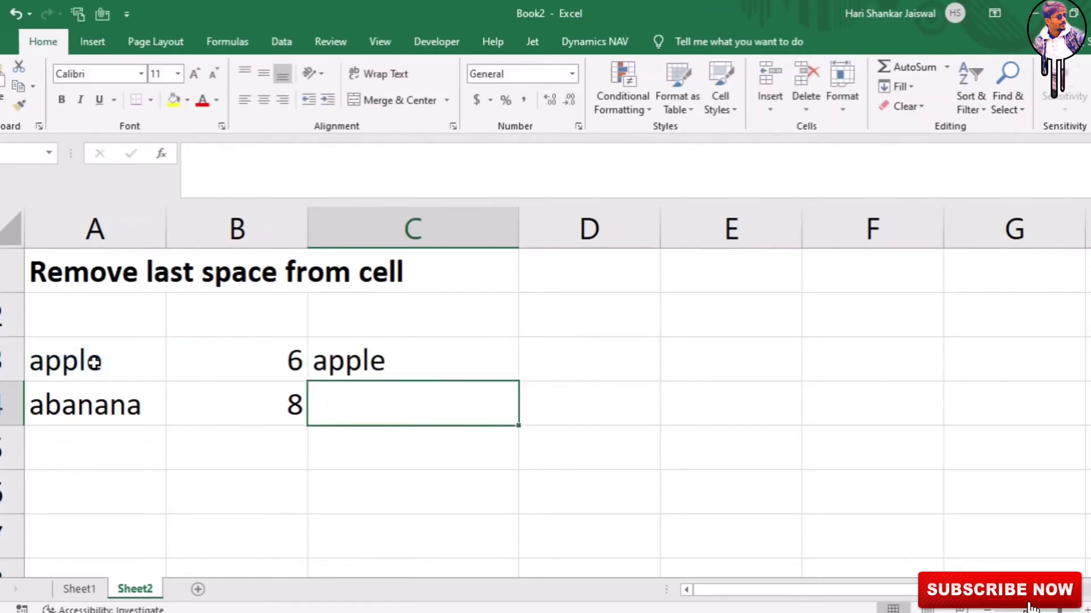
key(Up)
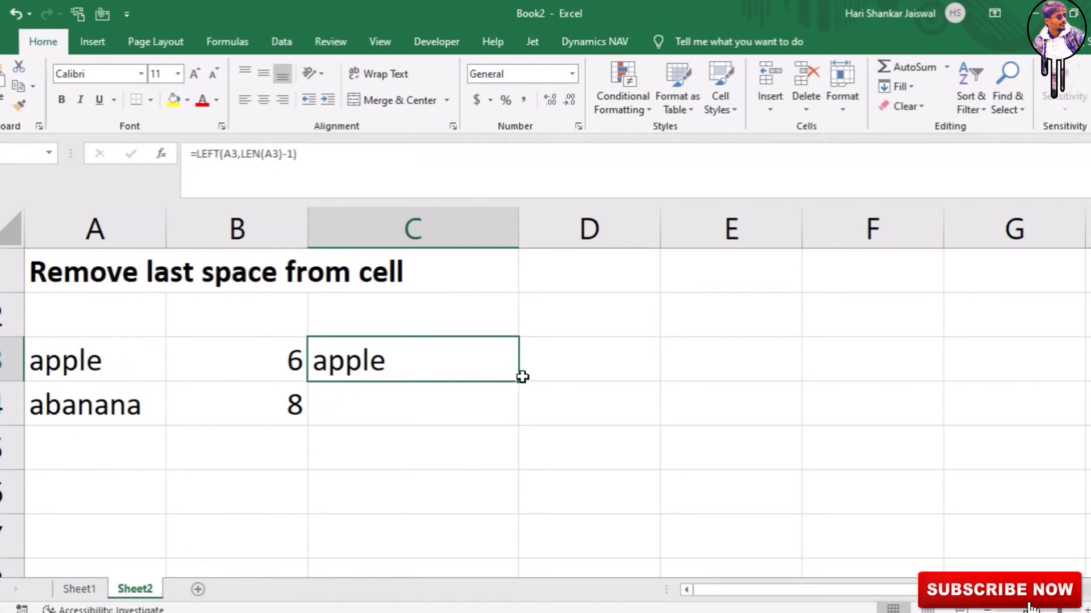
drag(522, 376, 521, 422)
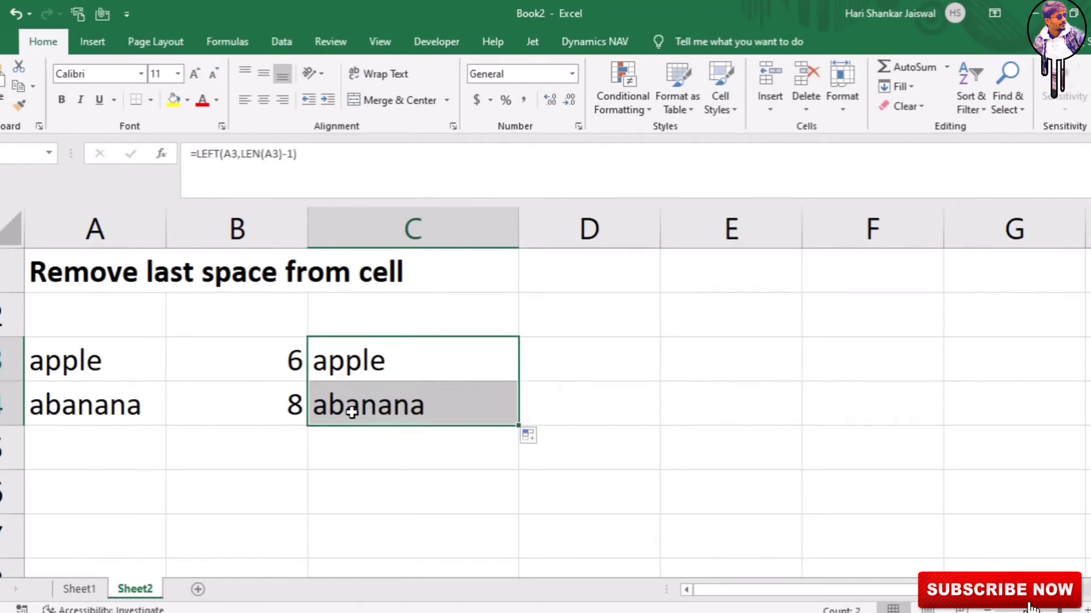
- Enter =LEN(C3) in D3 and fill it to D4, giving 5 and 7
click(399, 371)
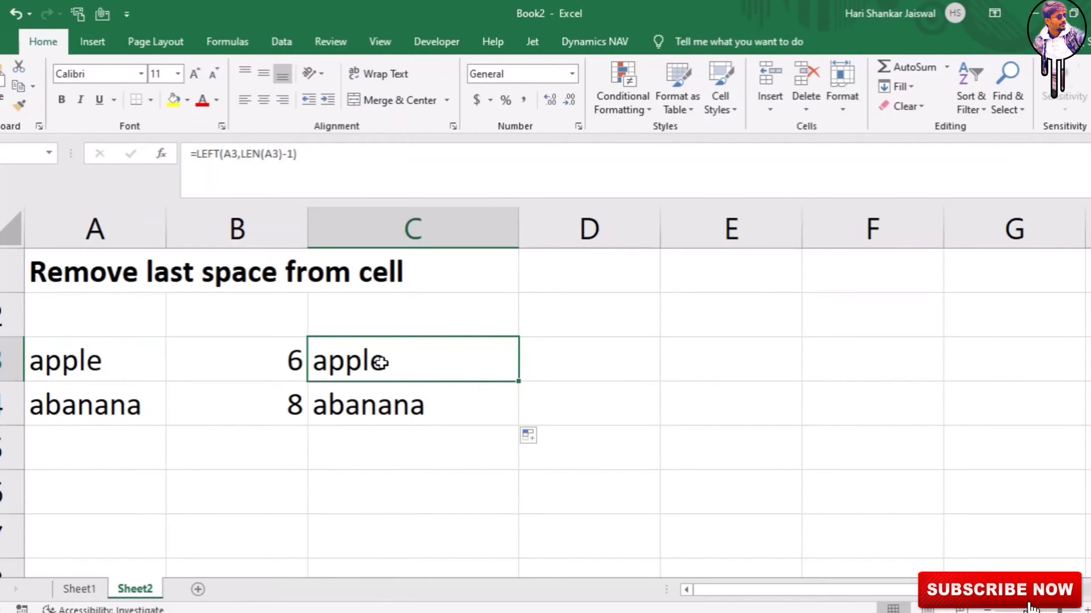
click(589, 366)
text(=)
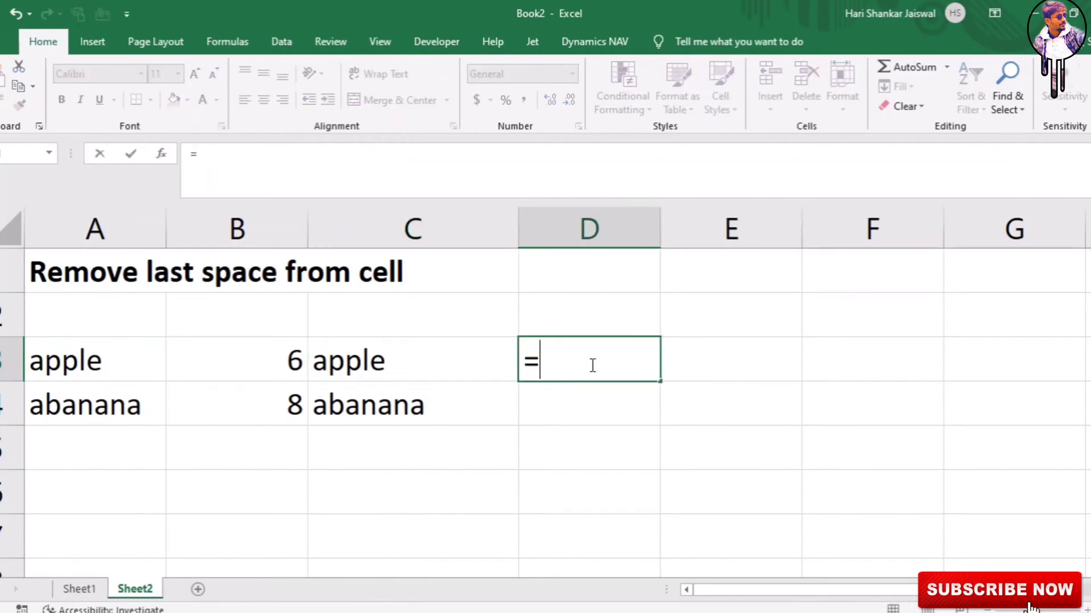
text(len)
key(Tab)
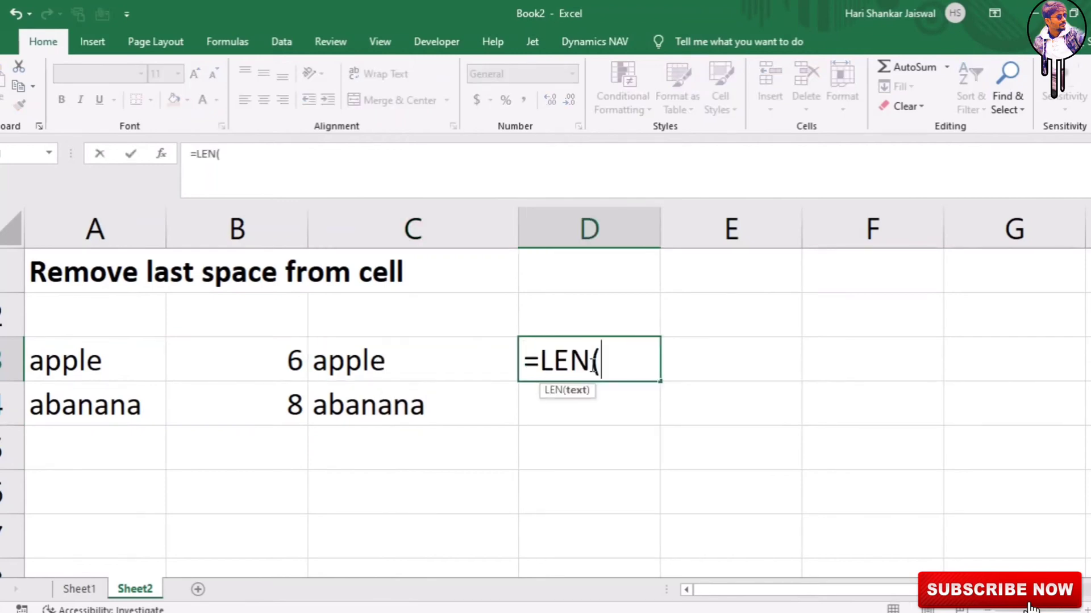
click(422, 360)
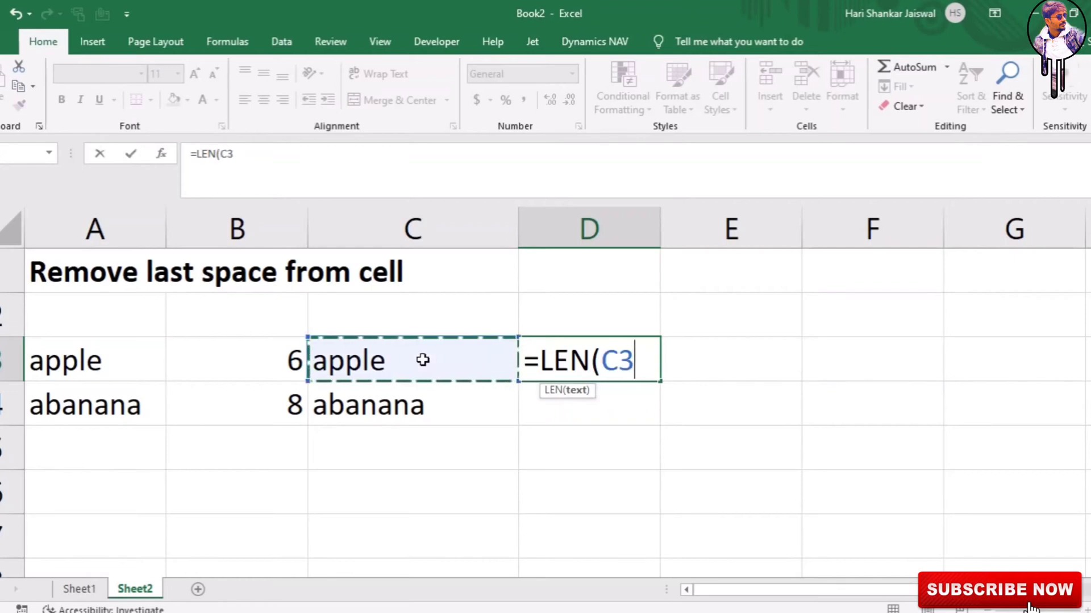
key(Return)
key(Up)
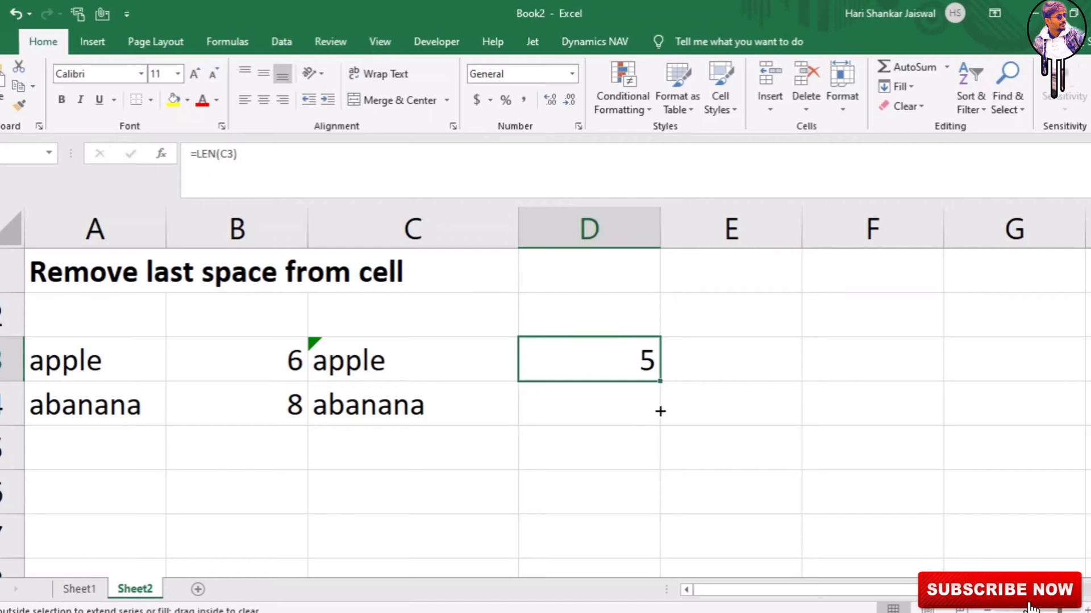
drag(662, 385, 659, 410)
click(136, 368)
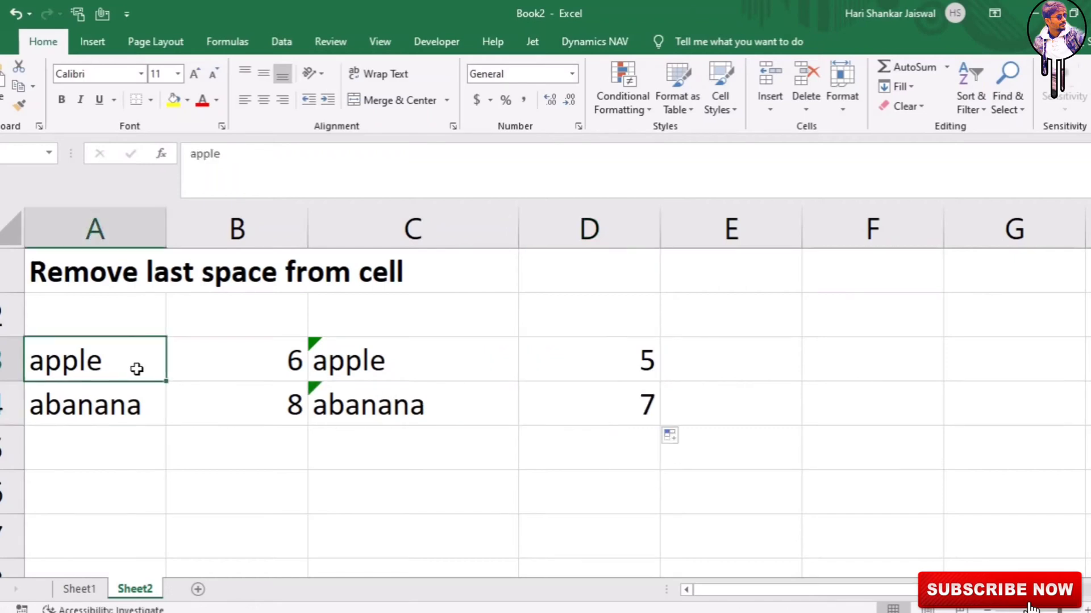
click(452, 370)
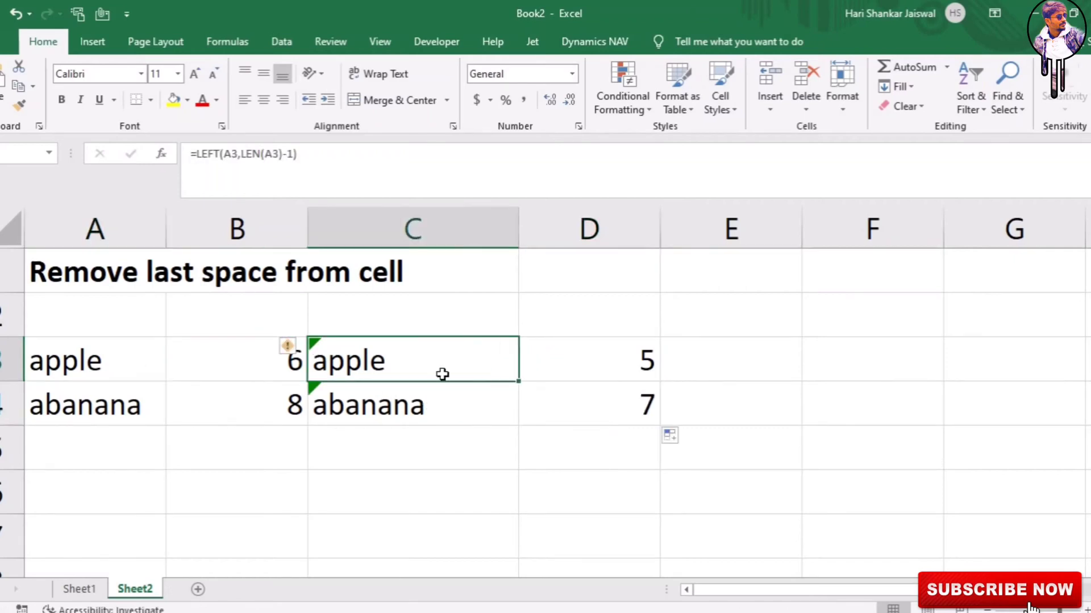
click(282, 154)
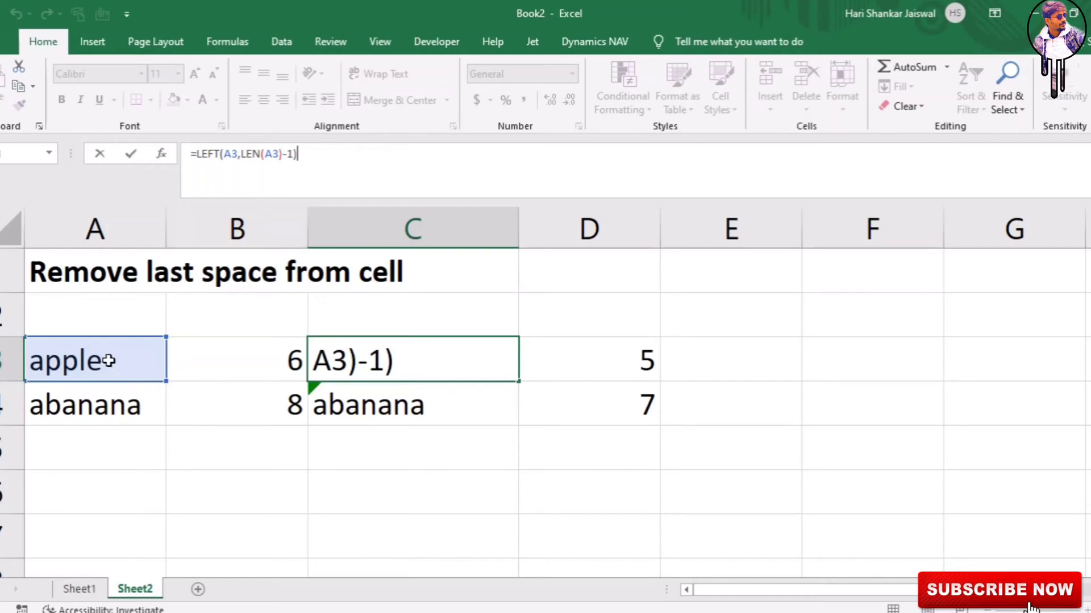
click(291, 154)
text(2)
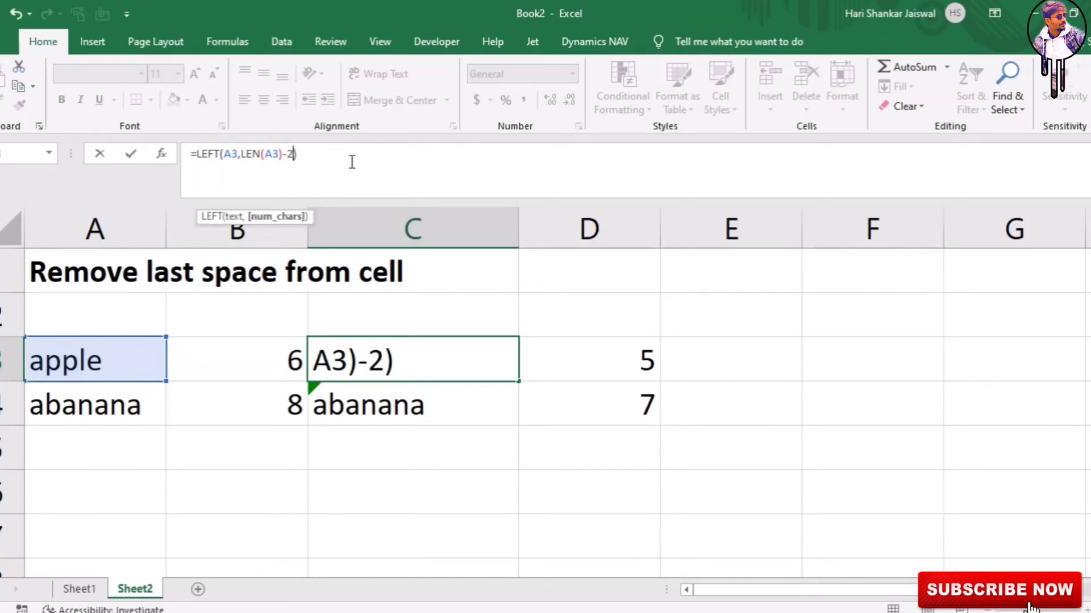
key(Return)
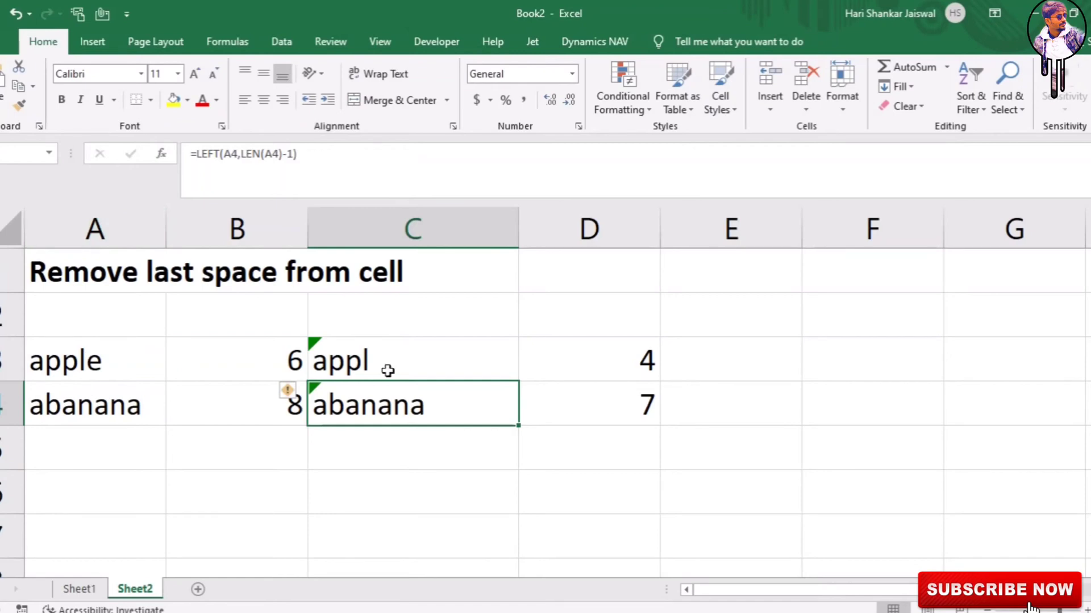
click(296, 153)
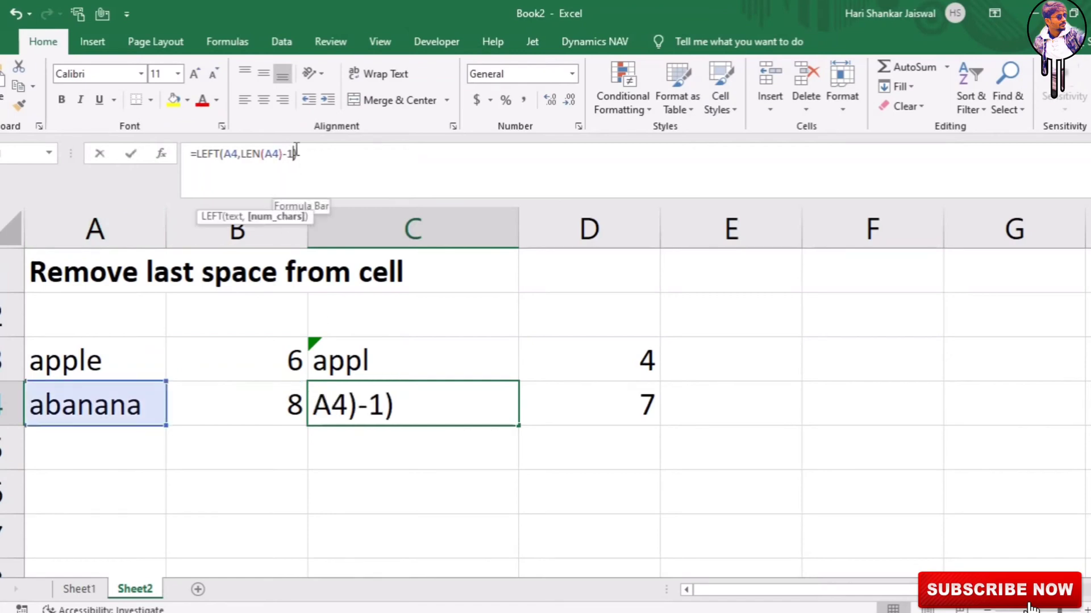
key(ctrl+Return)
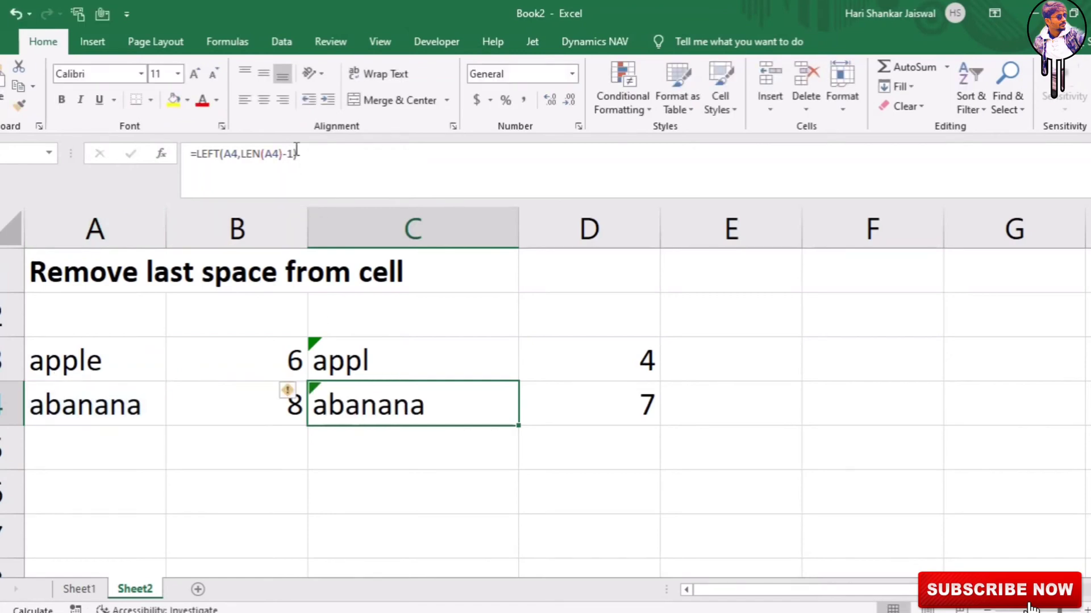
key(Down)
key(Up)
key(Up)
key(Down)
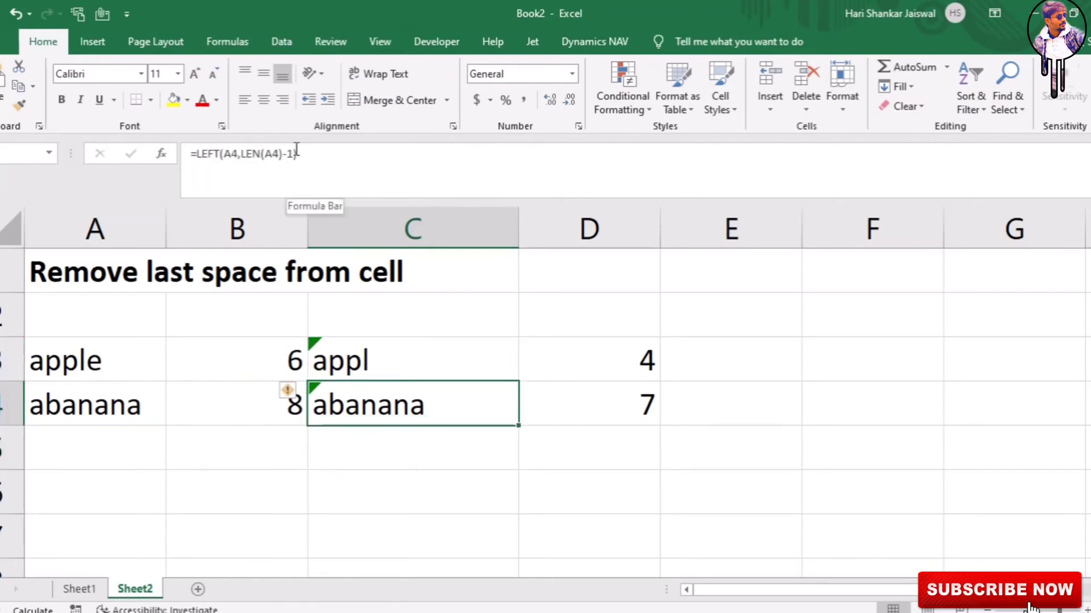
key(ctrl+c)
key(Up)
key(ctrl+v)
key(Escape)
key(Down)
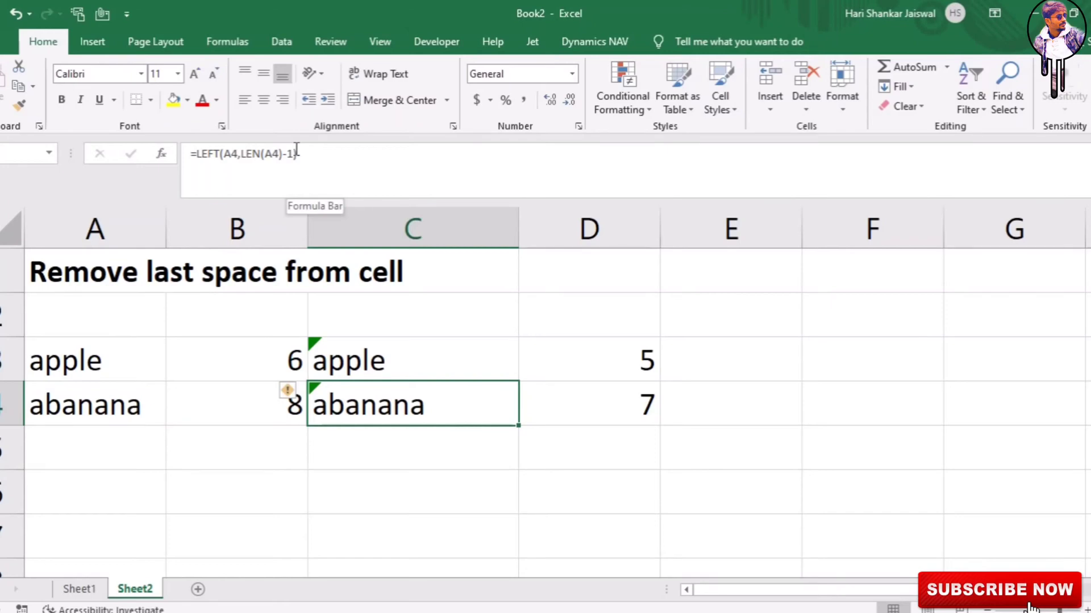
- Enter ' cat' with a leading space in A5
key(Left)
key(Left)
key(Down)
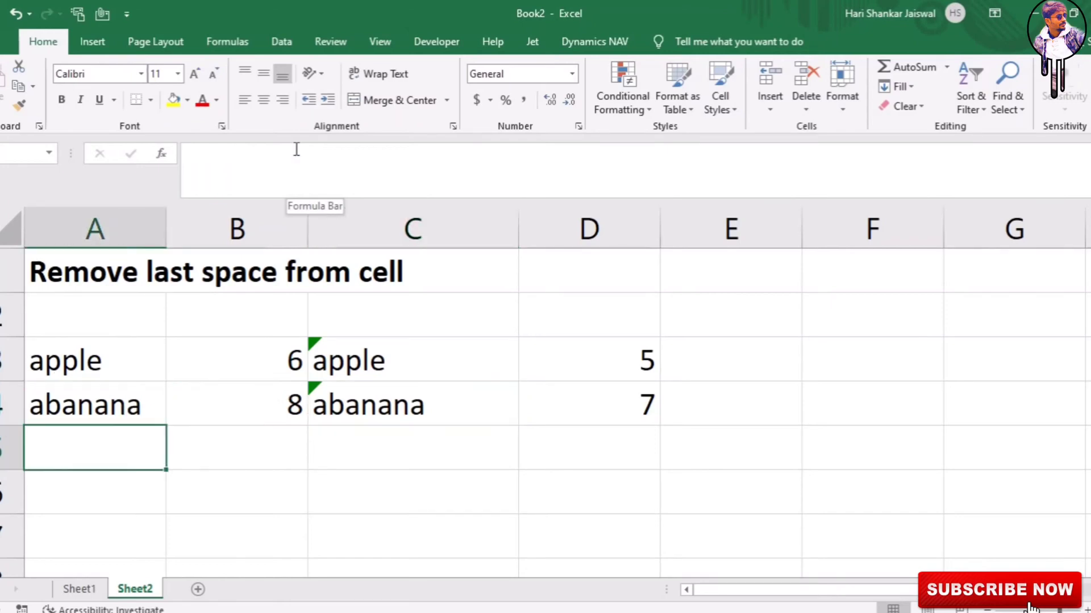
key(F2)
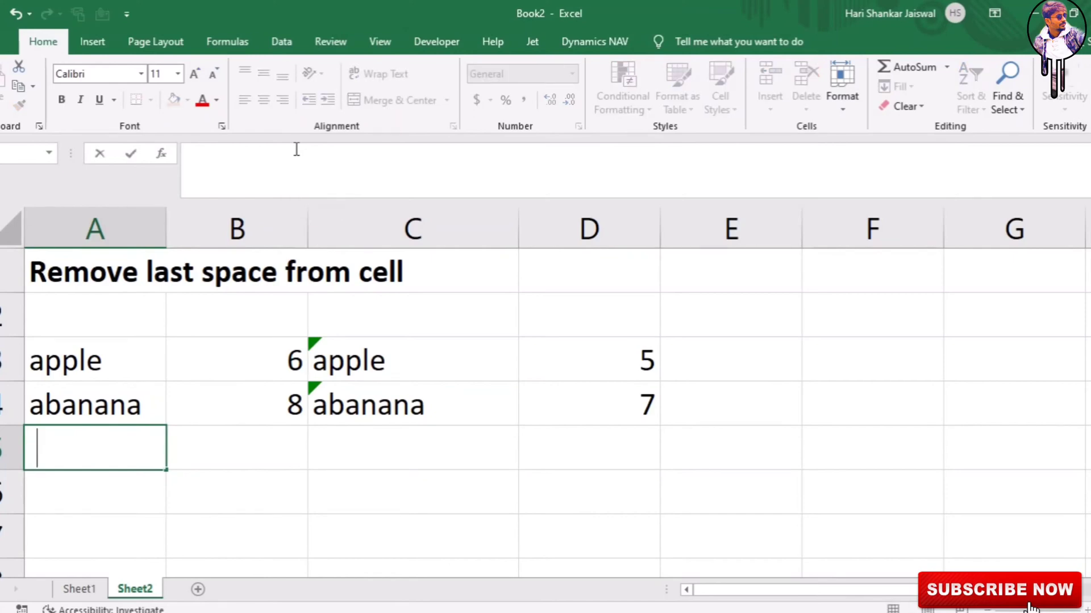
text(cat)
key(Return)
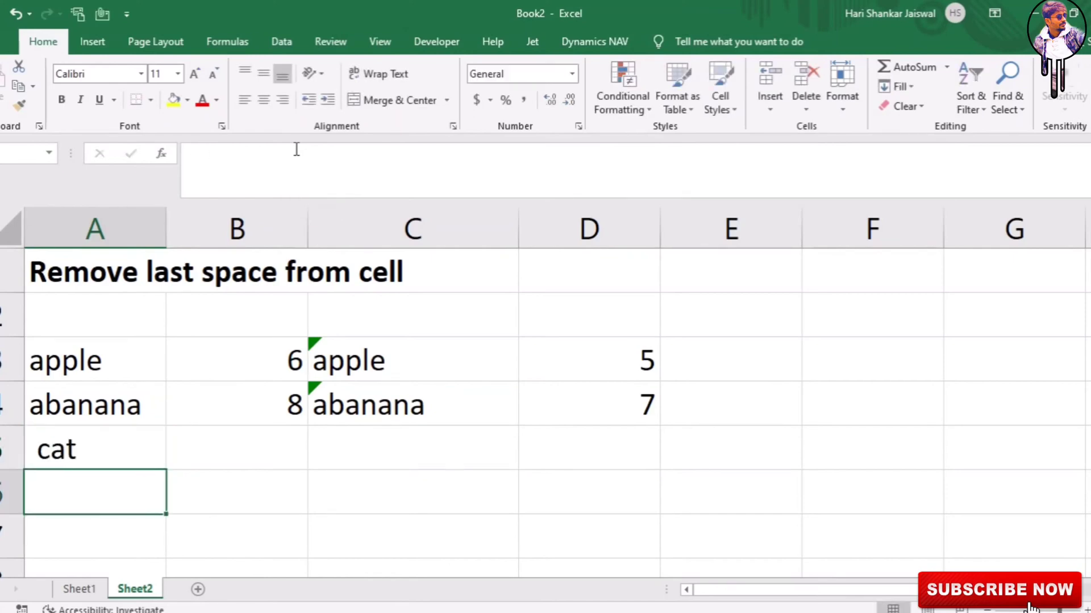
key(Up)
- Fill the LEN count down into B5, showing 4 for ' cat'
key(Right)
key(Right)
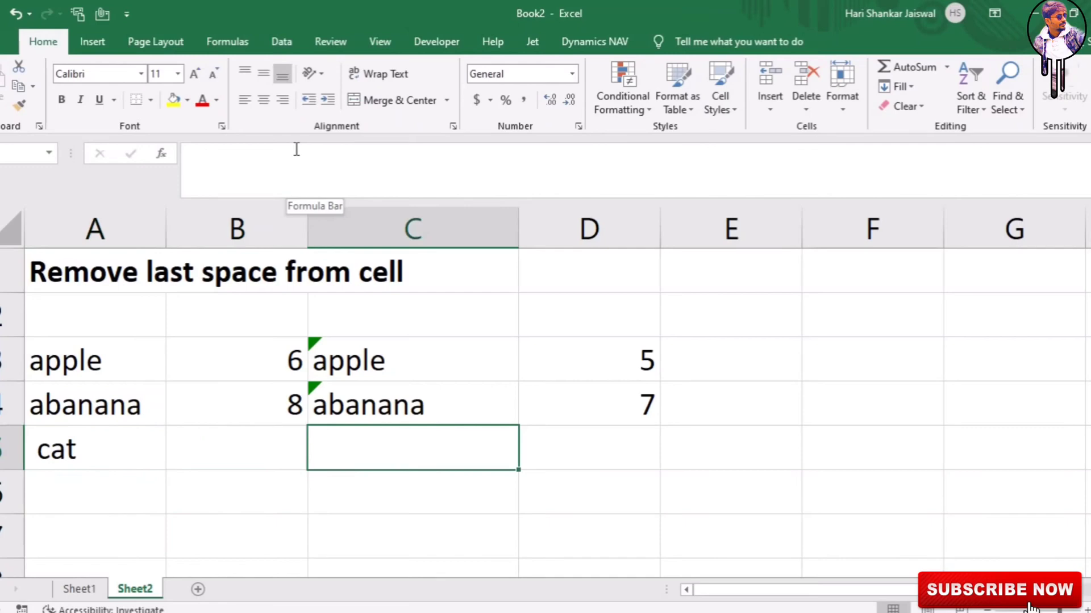
key(Left)
key(ctrl+d)
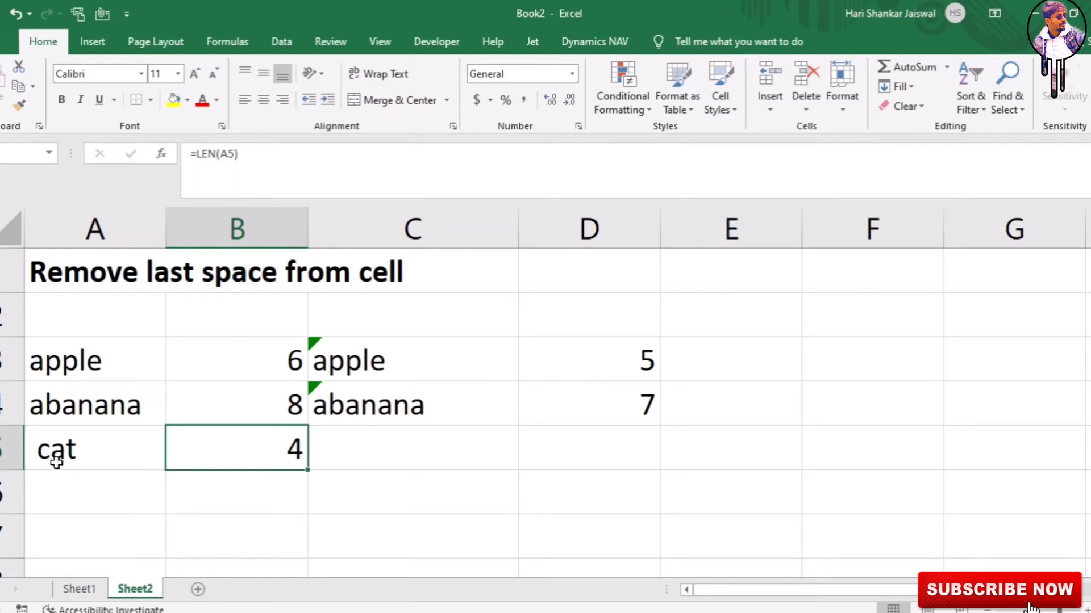
click(394, 459)
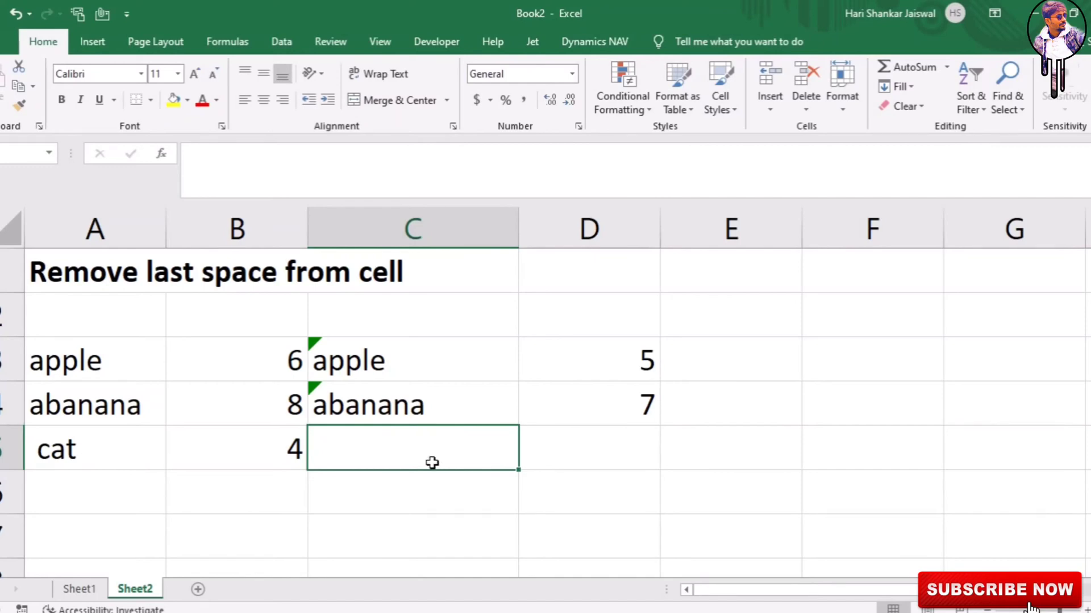
text(=ri)
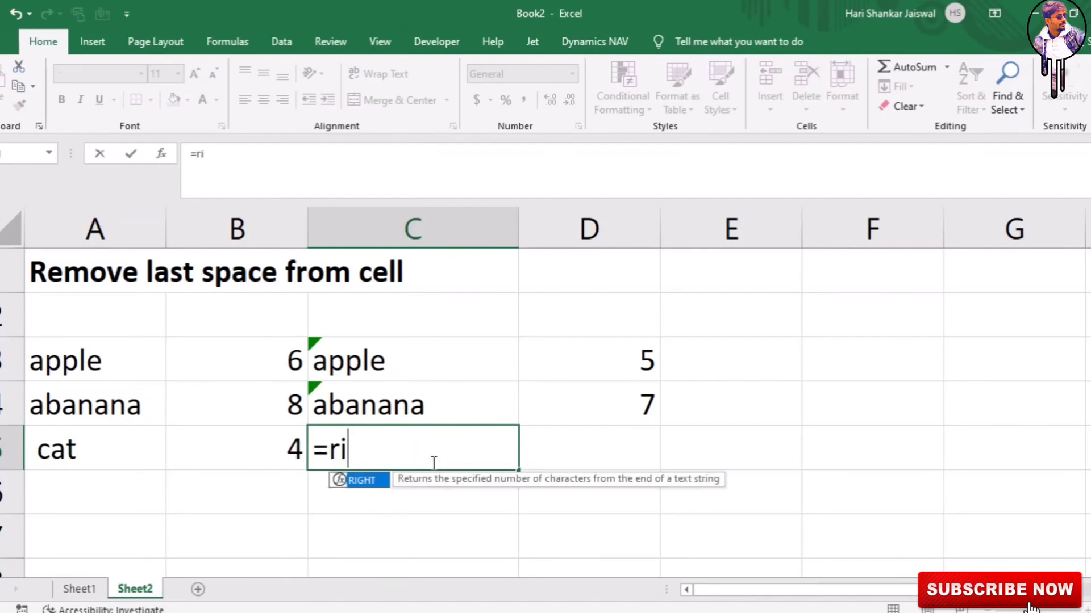
text(ght)
- Enter =RIGHT(A5,LEN(A5)-1) in C5 to show 'cat' without its leading space
key(Tab)
key(Left)
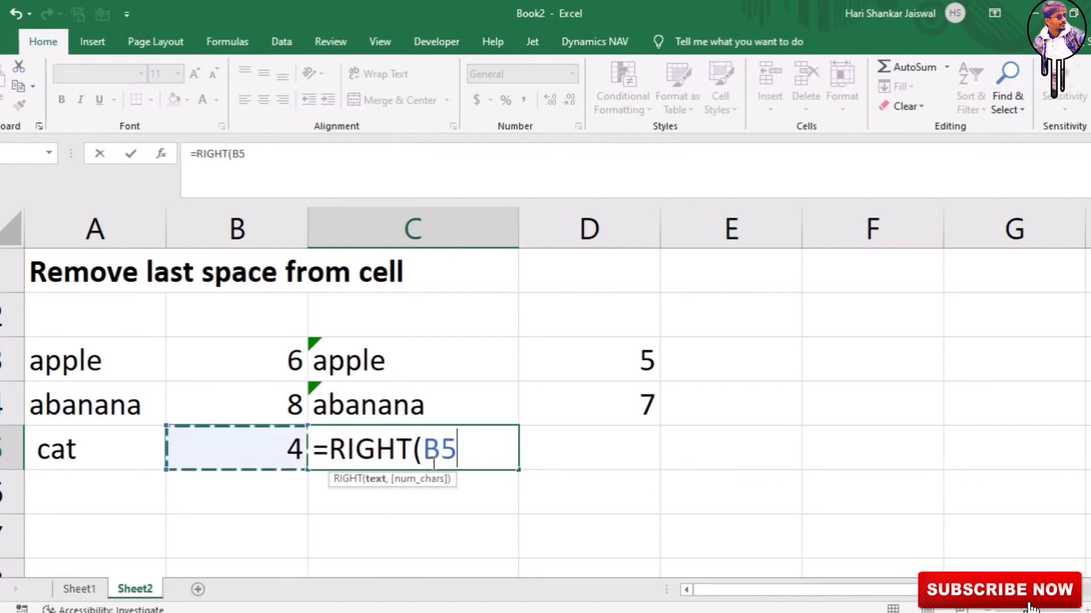
key(Left)
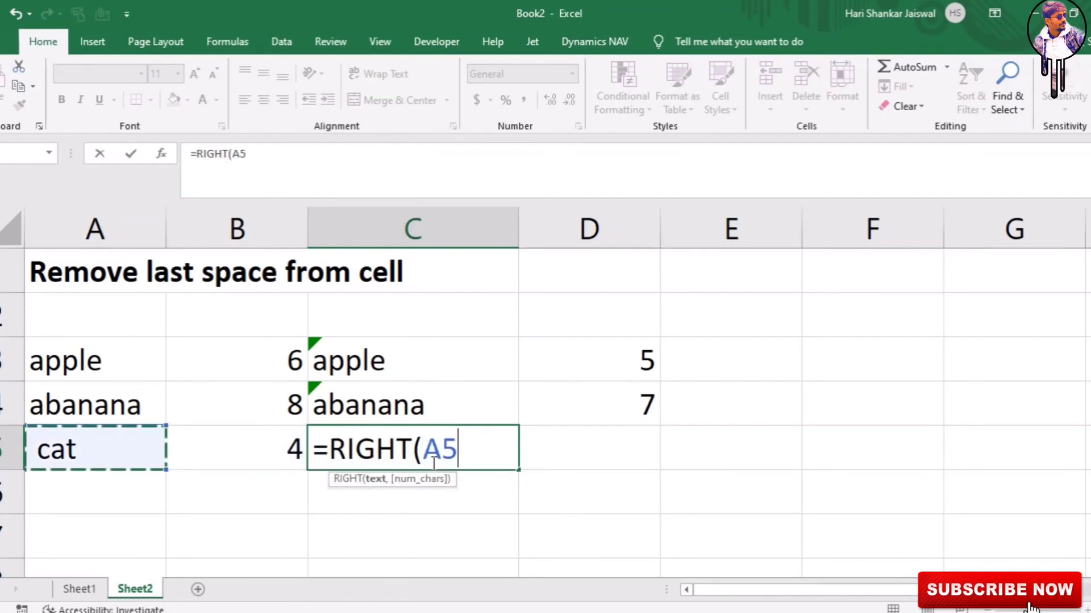
text(,len)
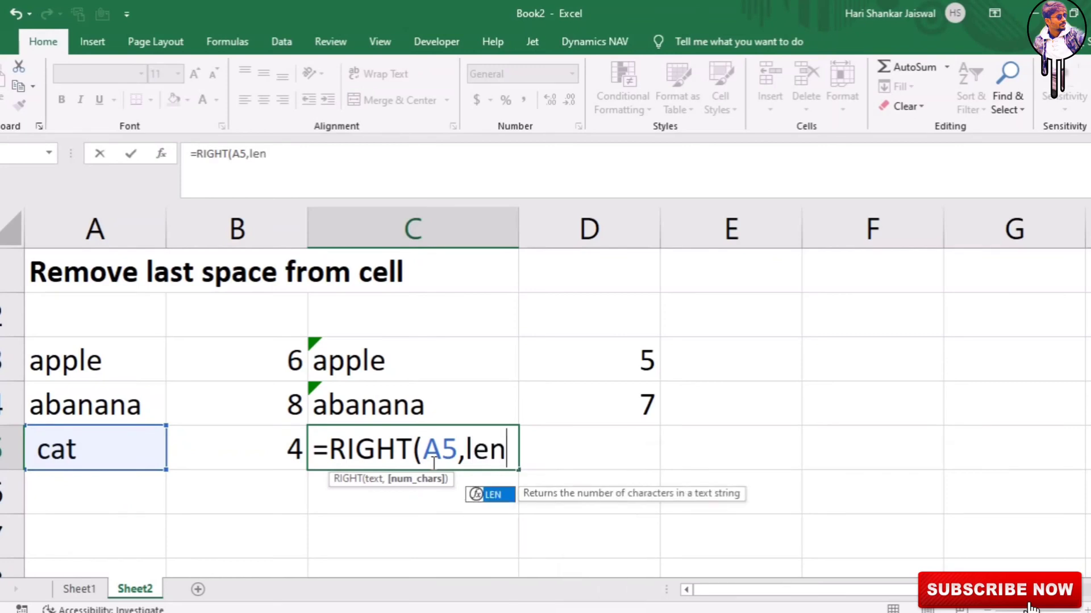
key(Tab)
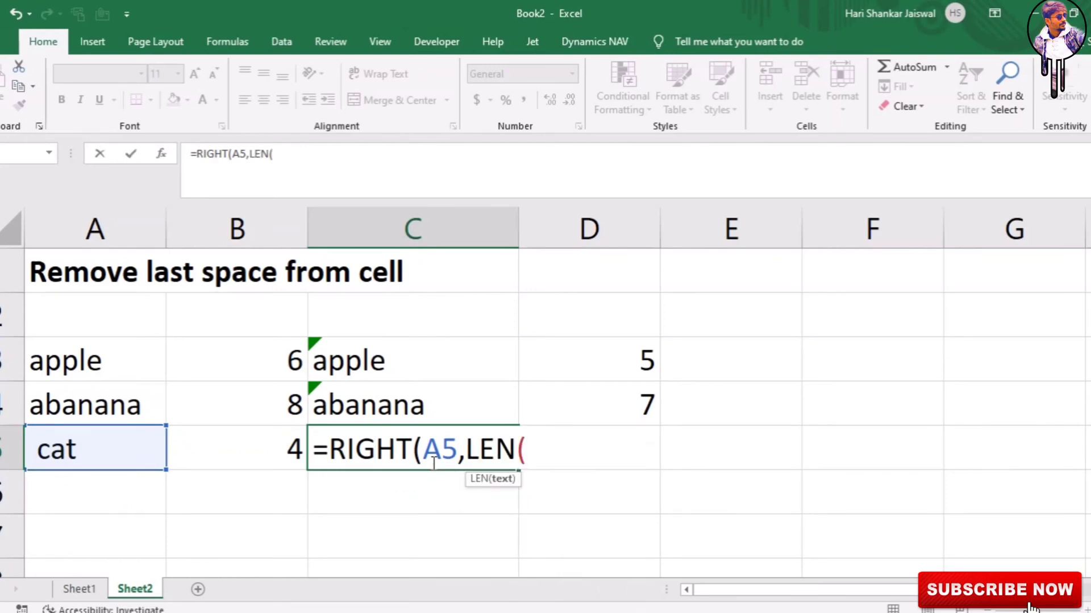
click(114, 448)
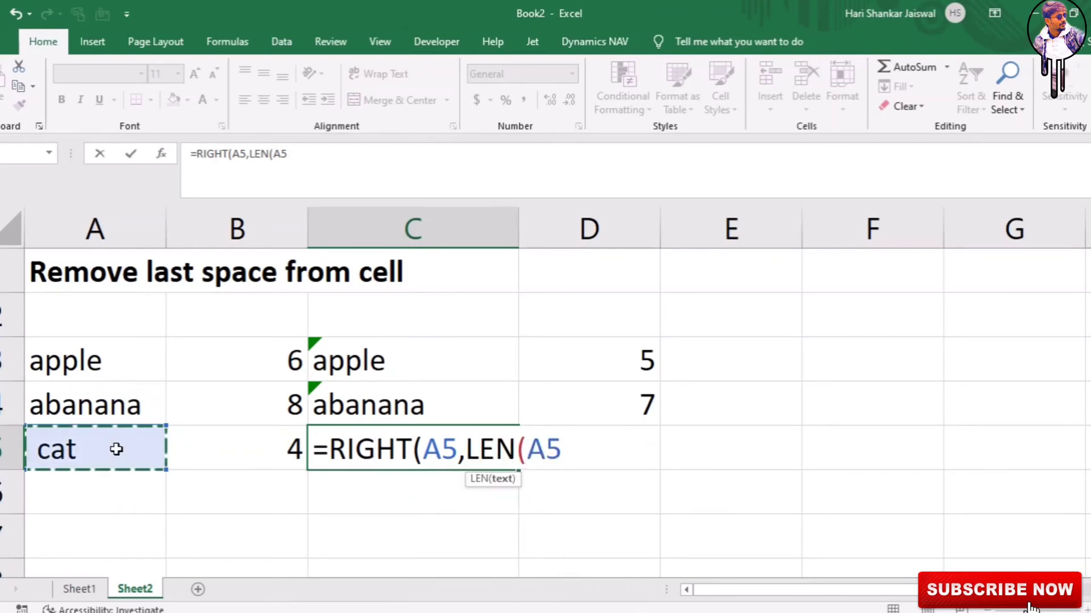
text())
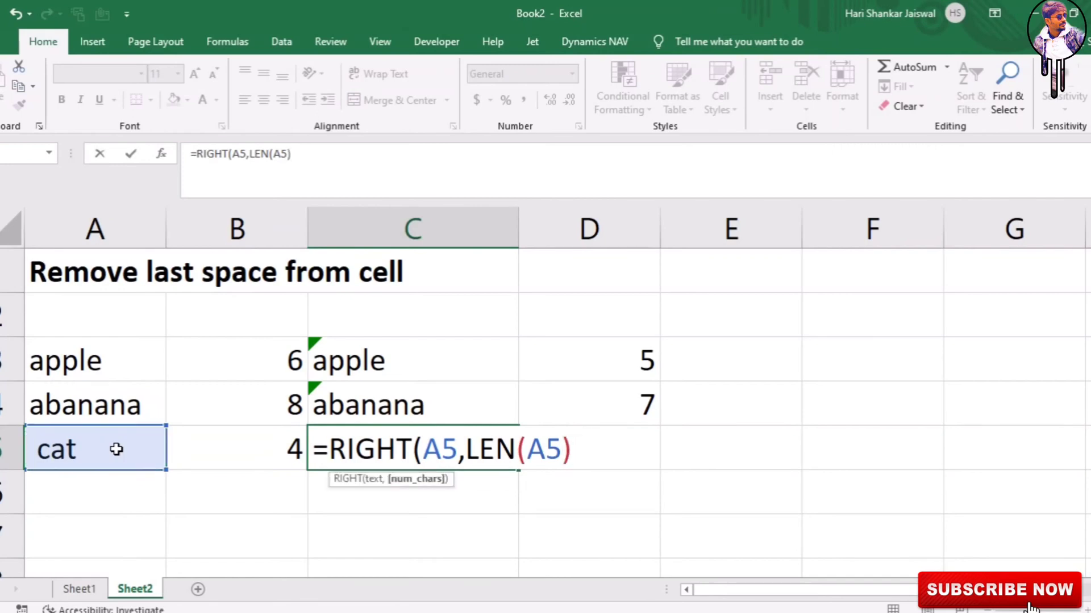
text(-1))
key(Return)
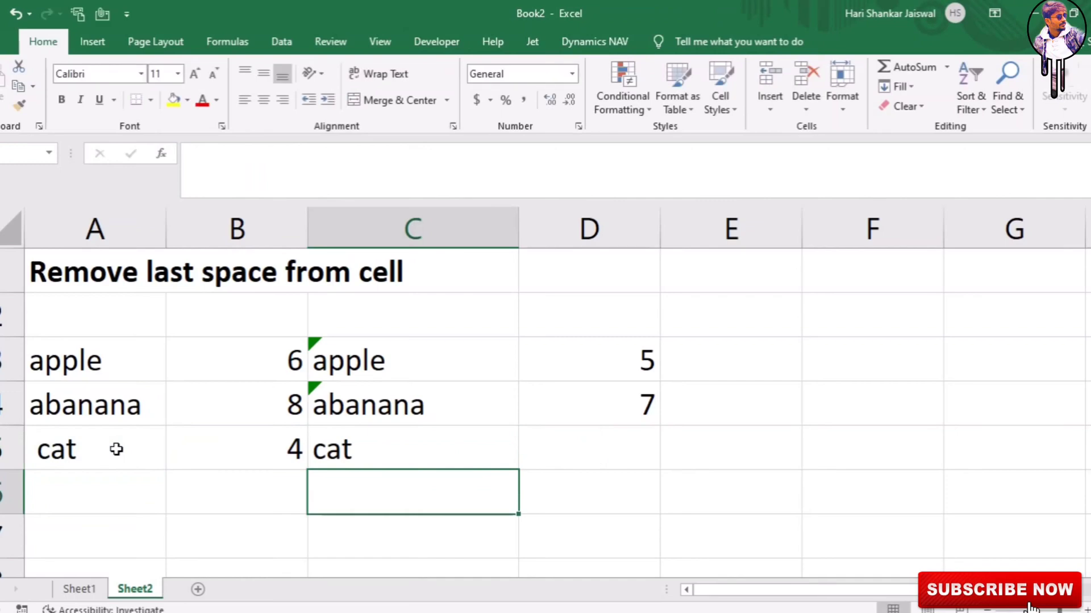
key(Up)
- Fill =LEN(C5) into D5, showing 3, and review C5's RIGHT formula
key(Right)
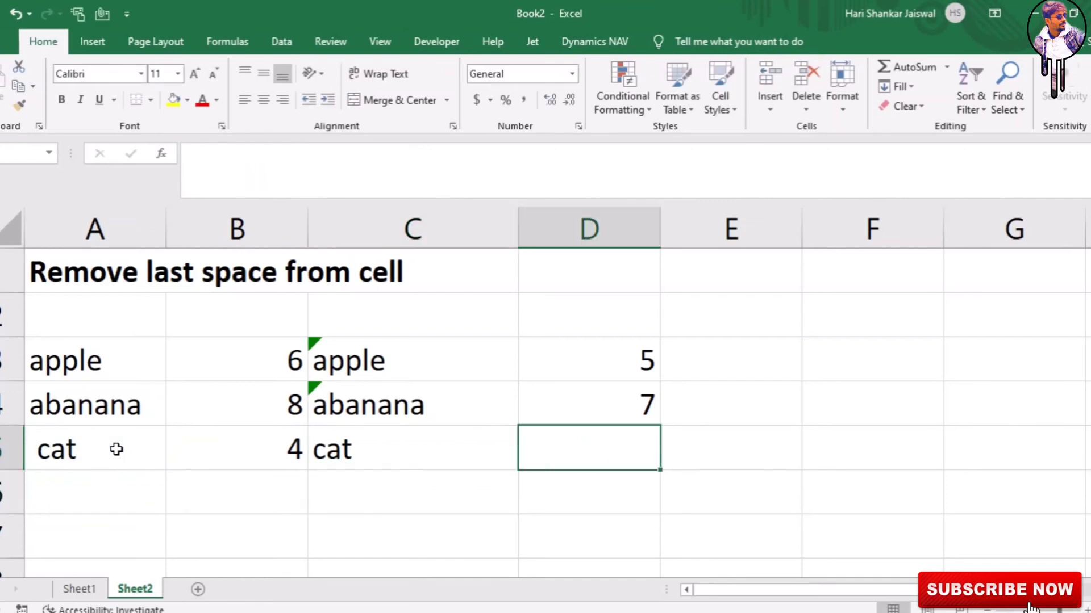
key(ctrl+d)
click(391, 441)
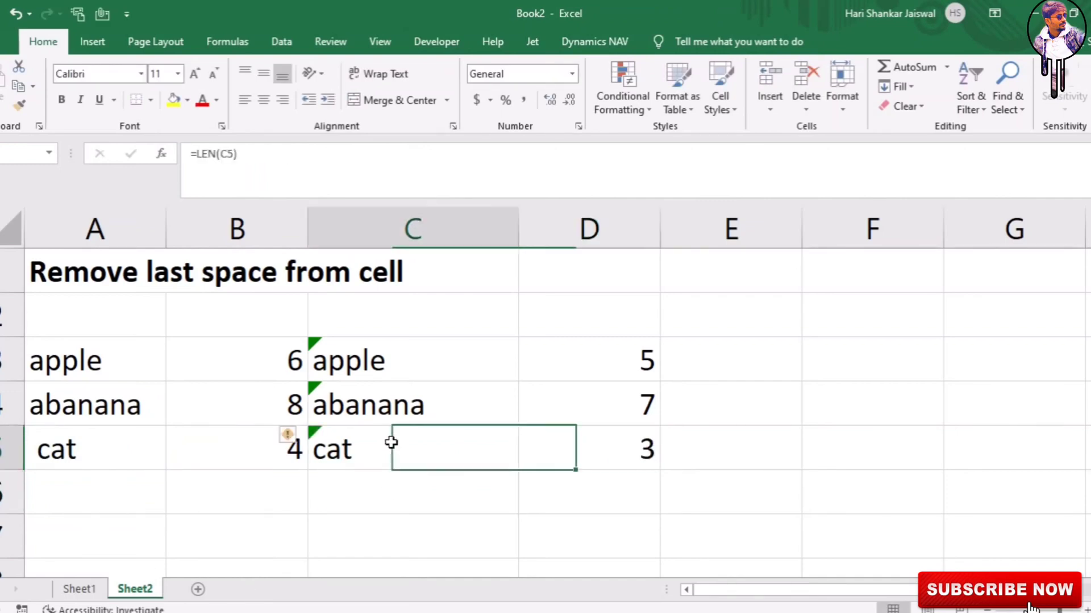